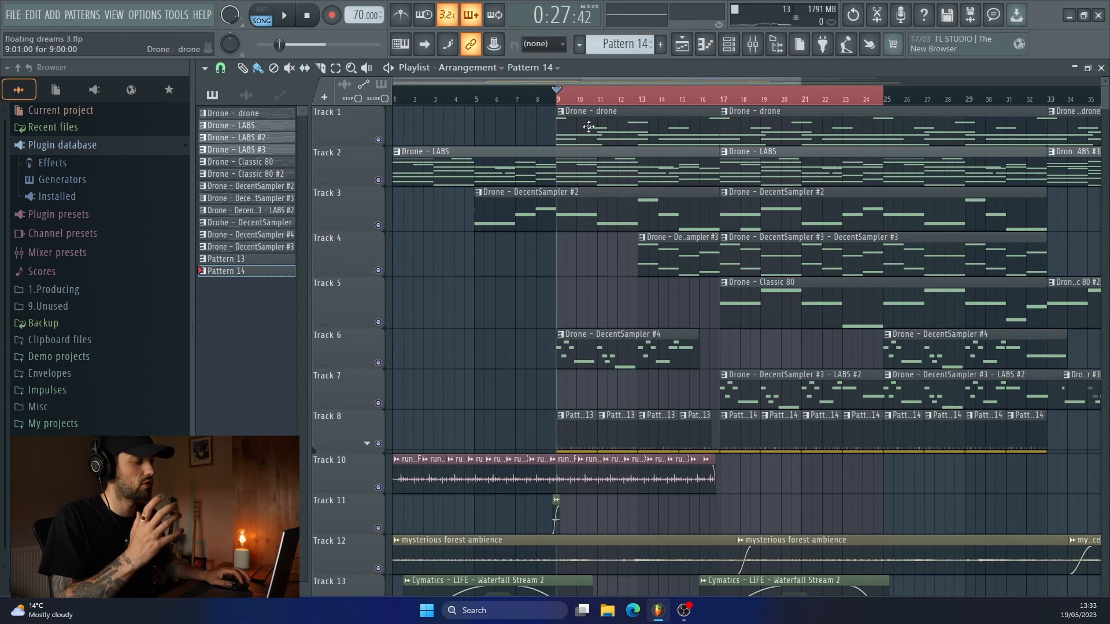
Solo Track 1 in the playlist and play its drone clips from bar 9.
scroll(595, 142, down, 4)
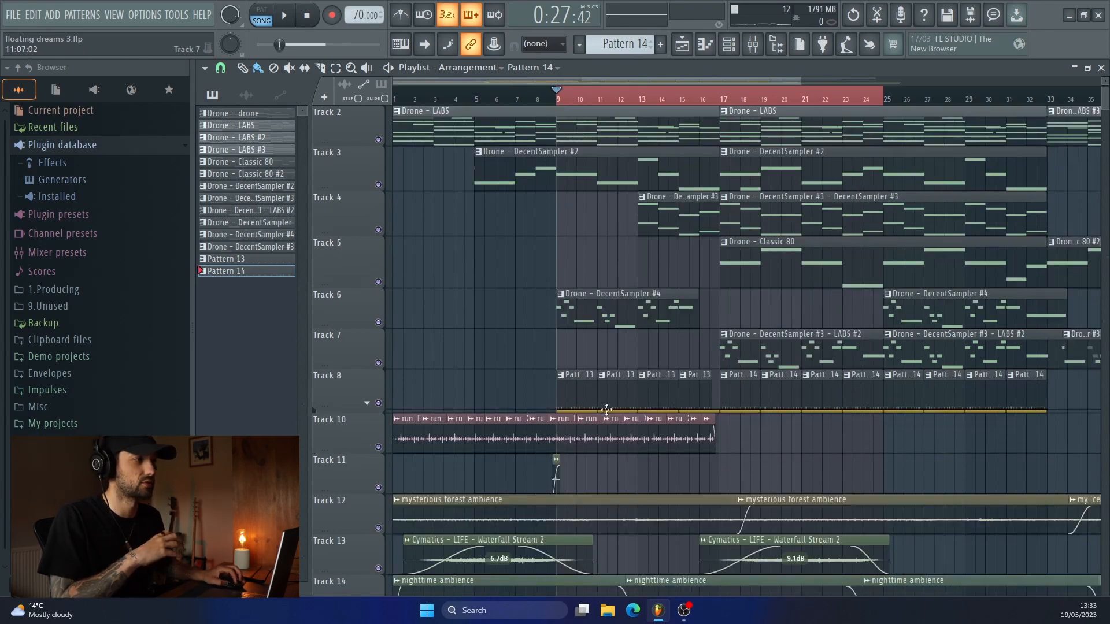
scroll(587, 404, up, 4)
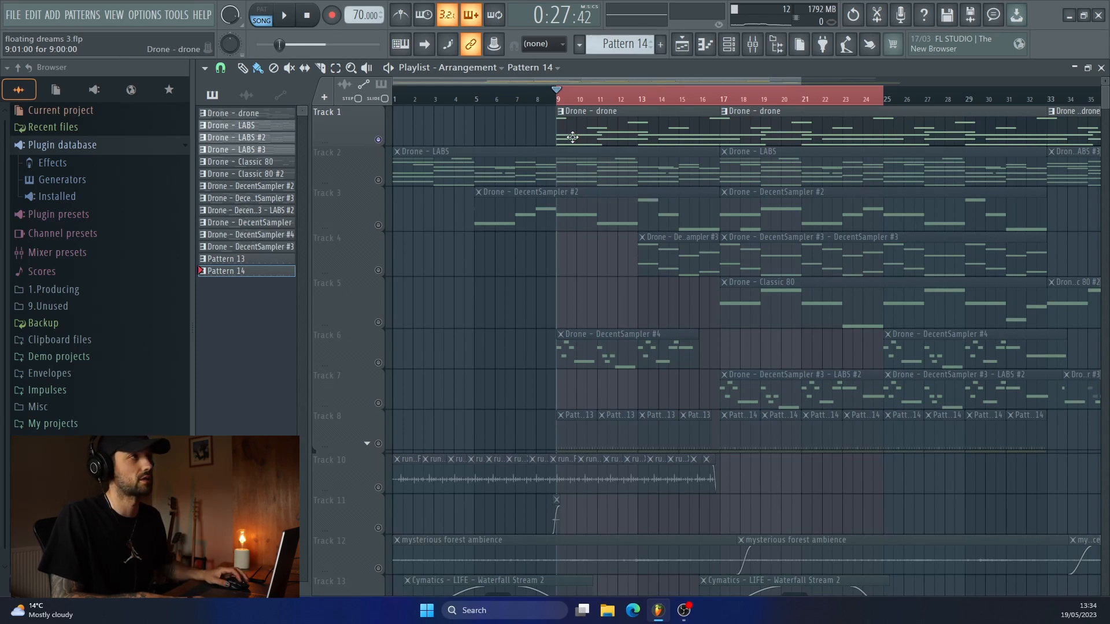
key(space)
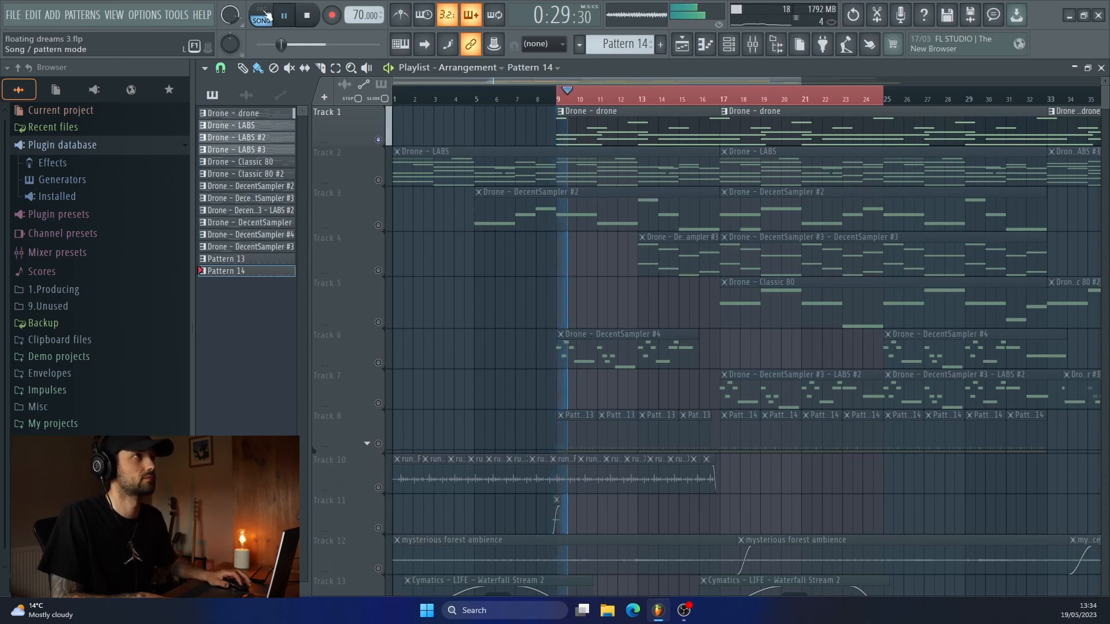
Open the Track 1 drone clip in the piano roll, stop playback and view its notes.
double_click(613, 139)
key(space)
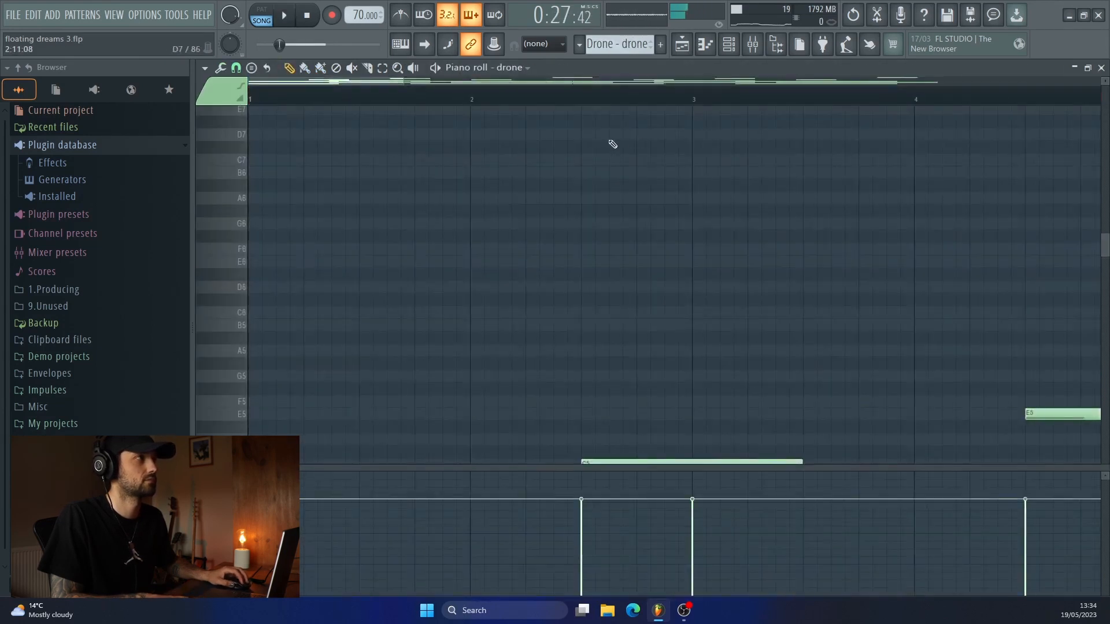
scroll(608, 144, right, 3)
scroll(607, 143, down, 3)
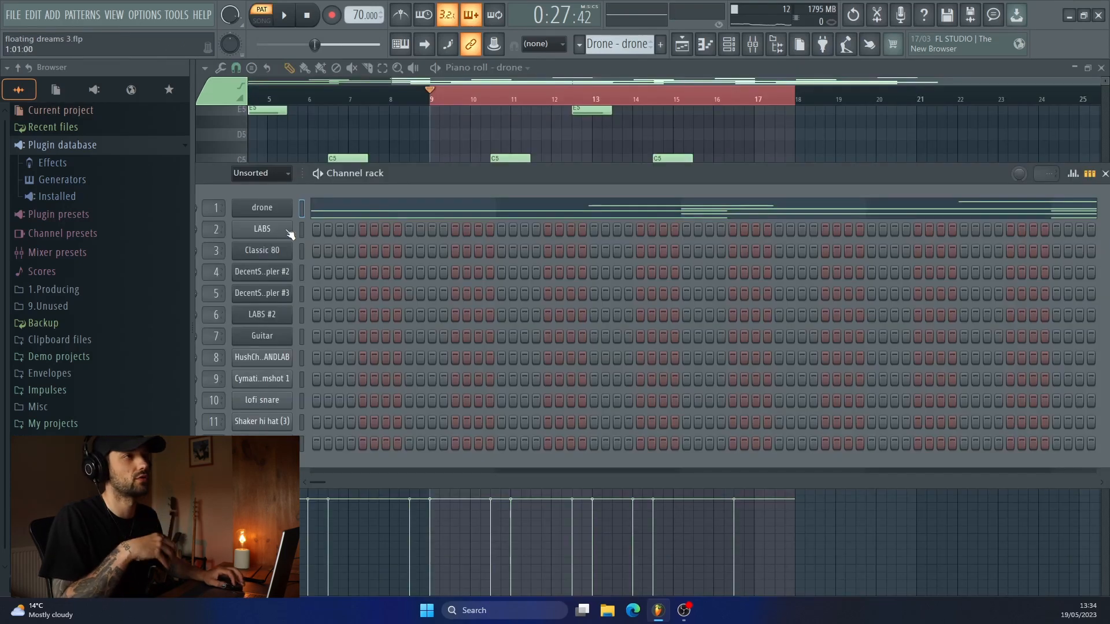
Open the drone channel's instrument, show its Attack control, and close the instrument and the Channel rack.
click(289, 209)
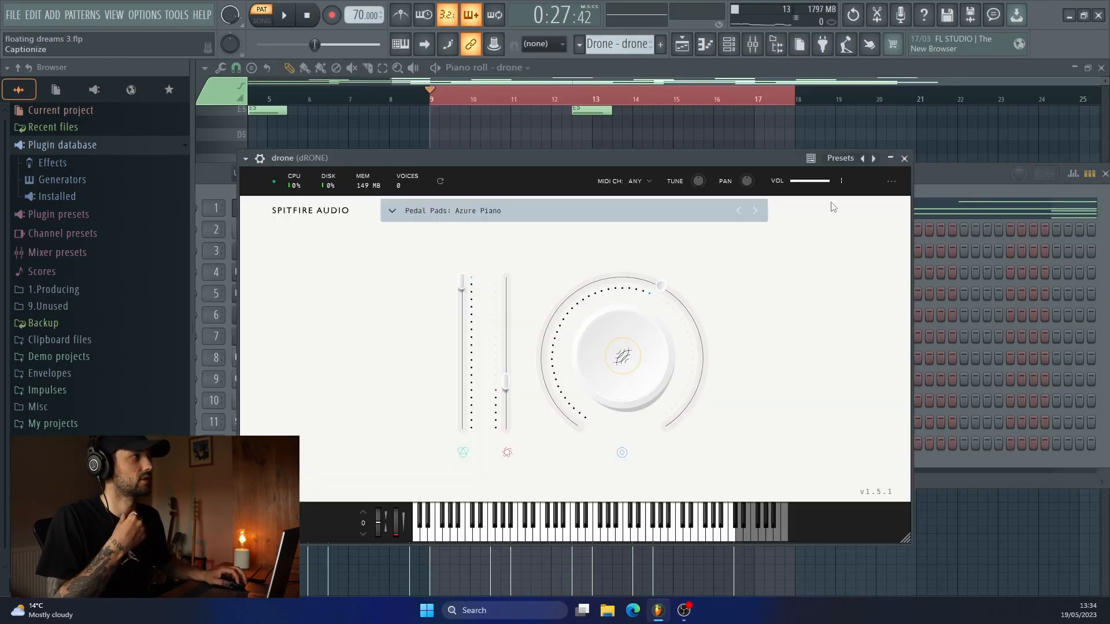
click(787, 337)
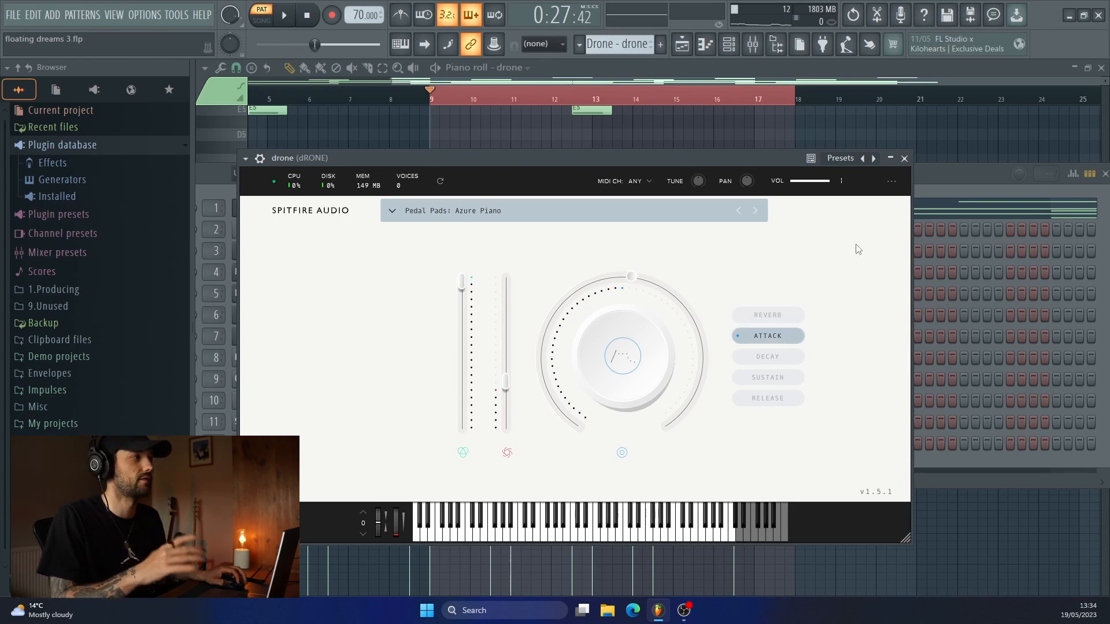
click(904, 158)
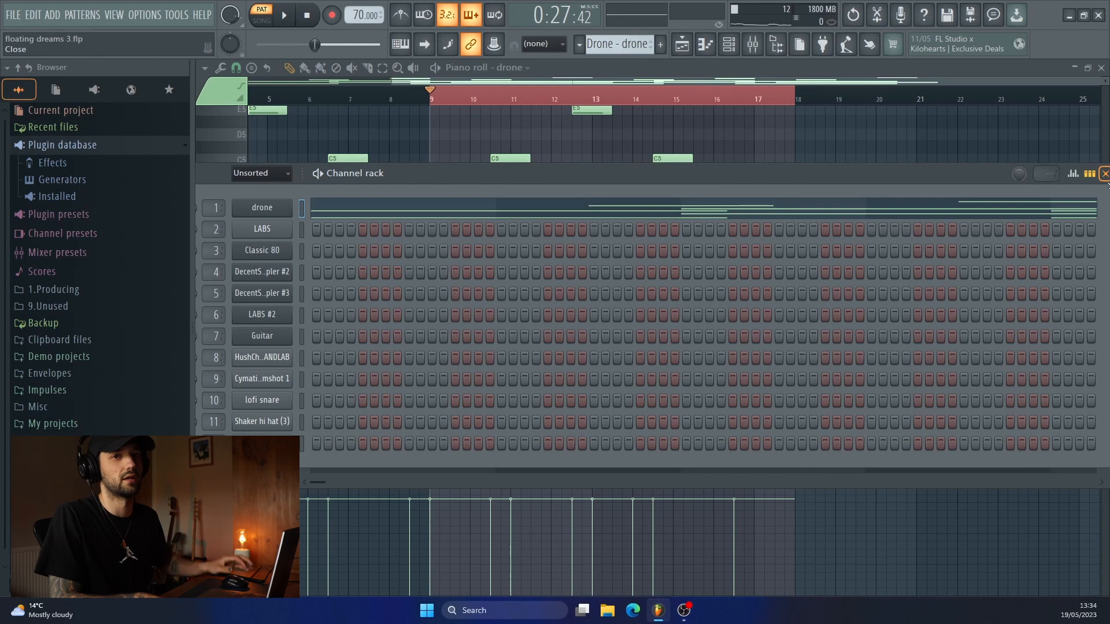
click(1105, 173)
scroll(506, 220, up, 3)
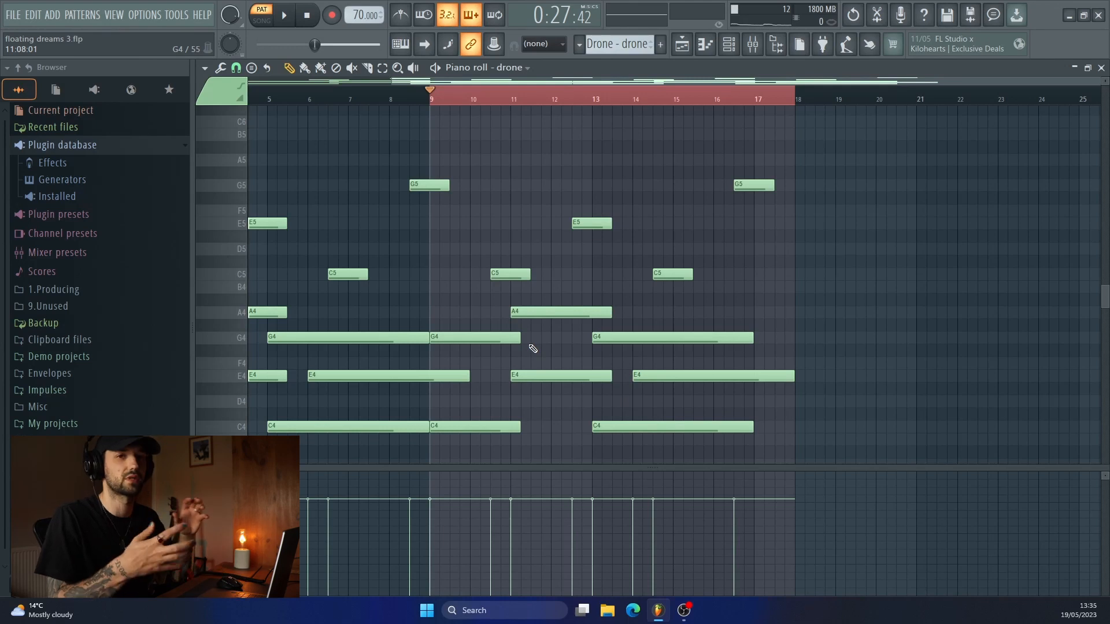
Inspect the Fruity parametric EQ 2 curve on the dRONE mixer track and close the effect.
click(753, 44)
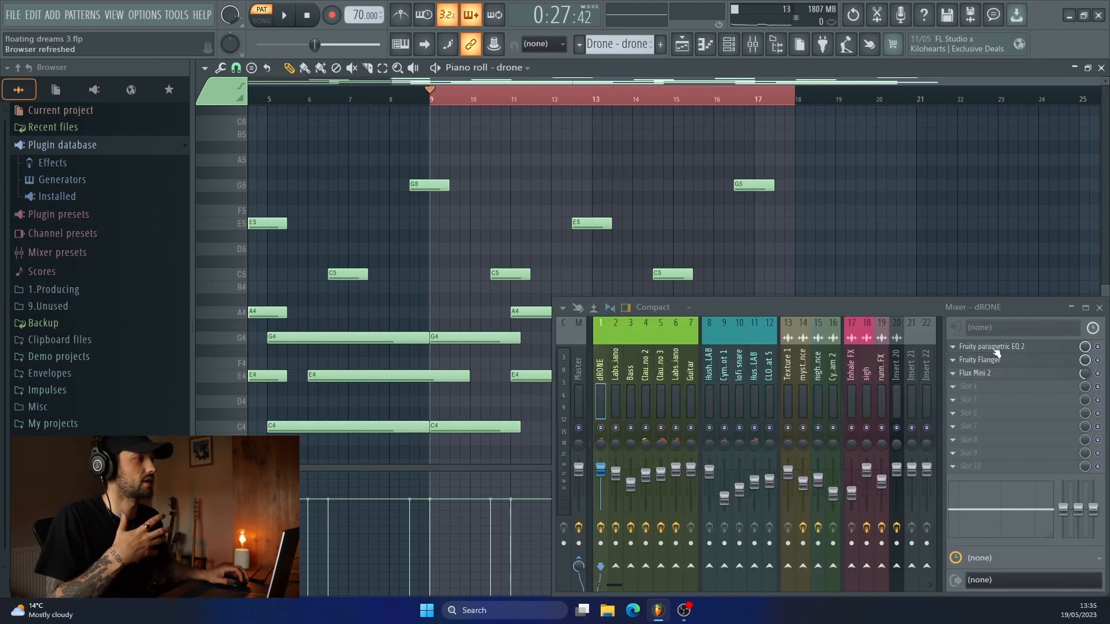
click(995, 346)
drag(600, 193, 552, 104)
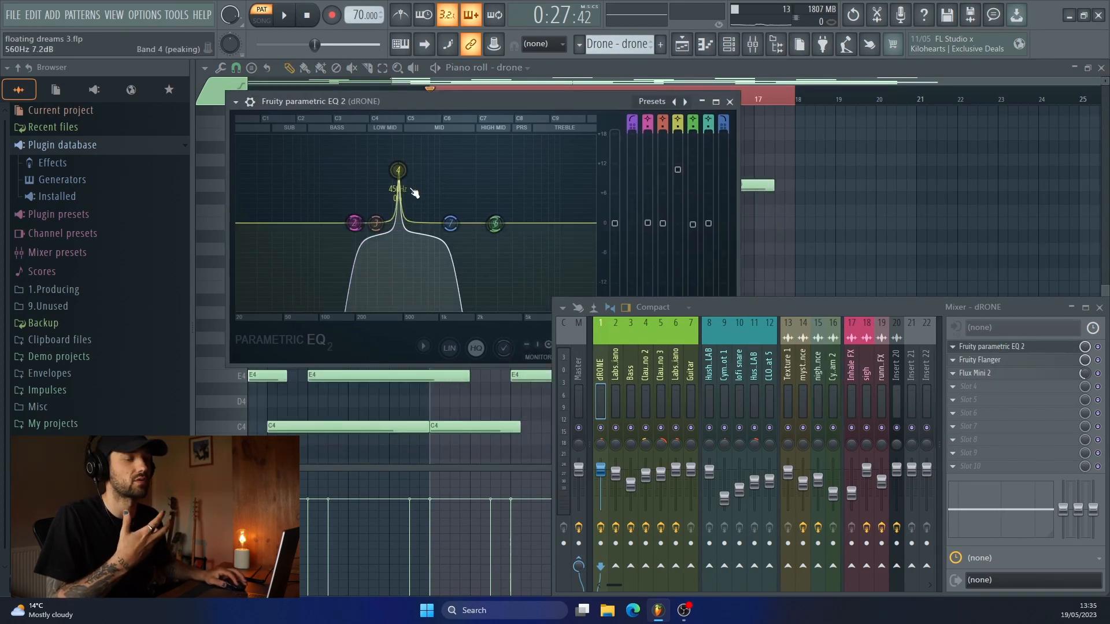
click(730, 102)
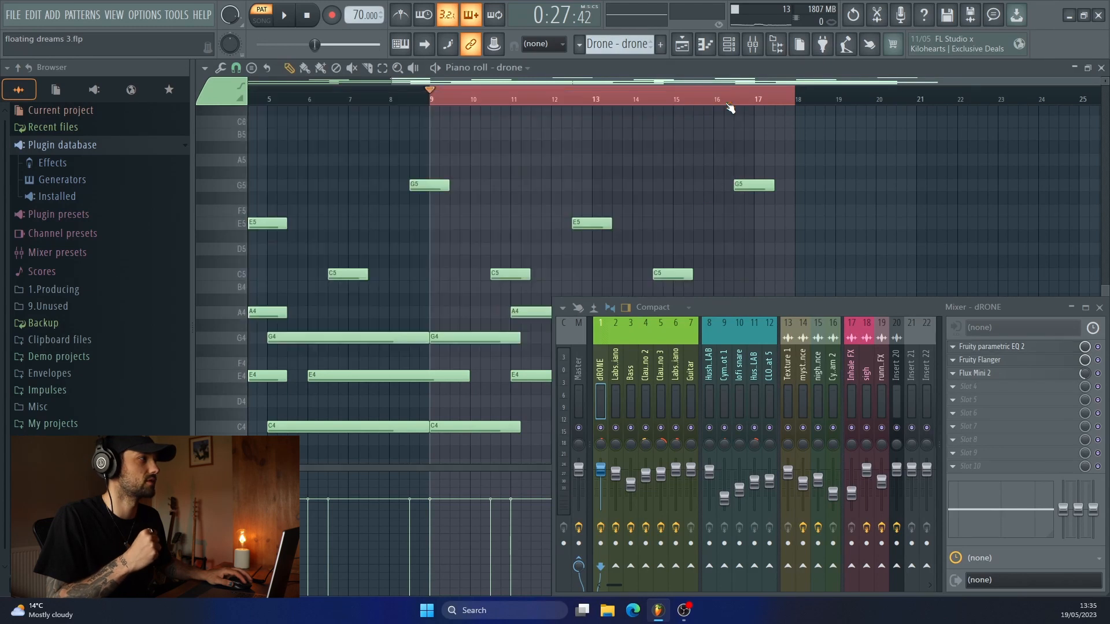
Inspect the Fruity Flanger and Flux Mini 2 settings on the dRONE mixer track, and return to the playlist.
click(982, 360)
drag(827, 310, 826, 394)
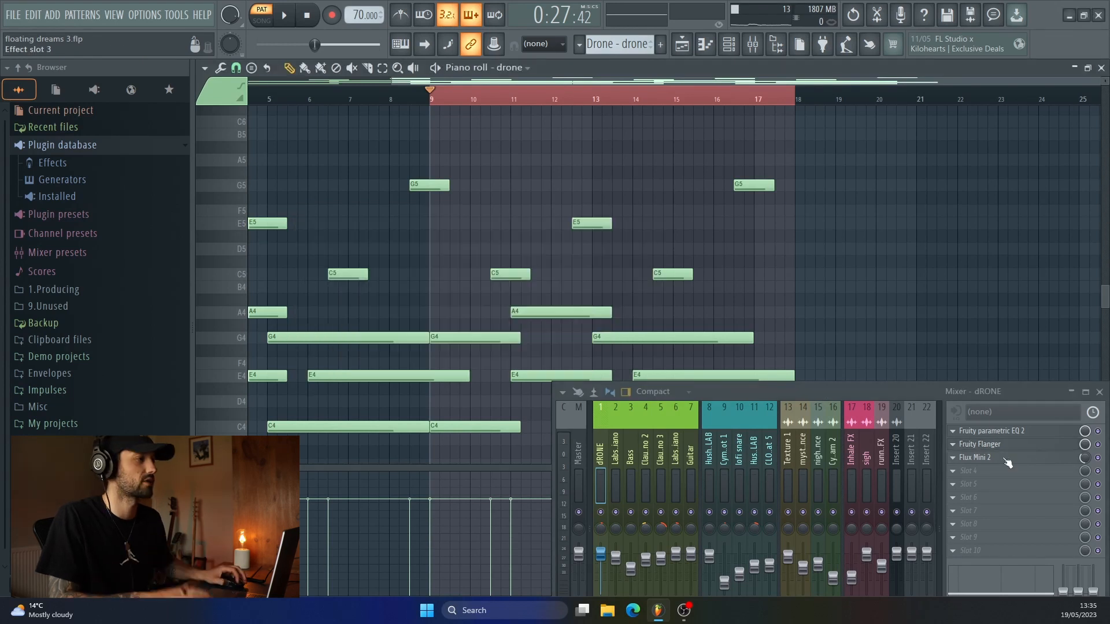
click(1007, 459)
drag(750, 251, 675, 131)
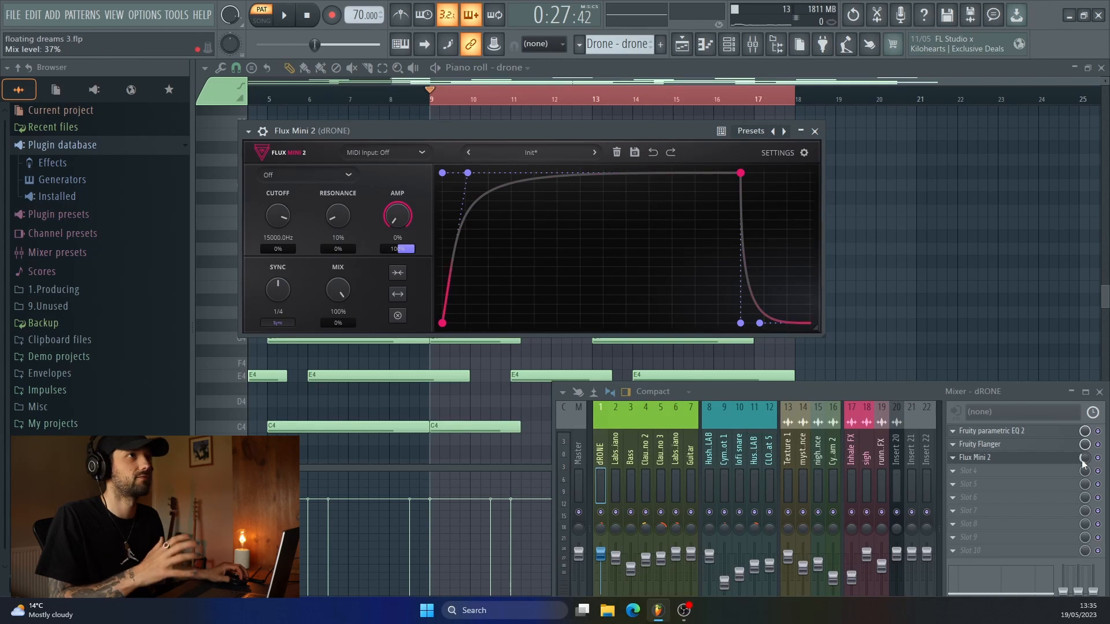
key(F5)
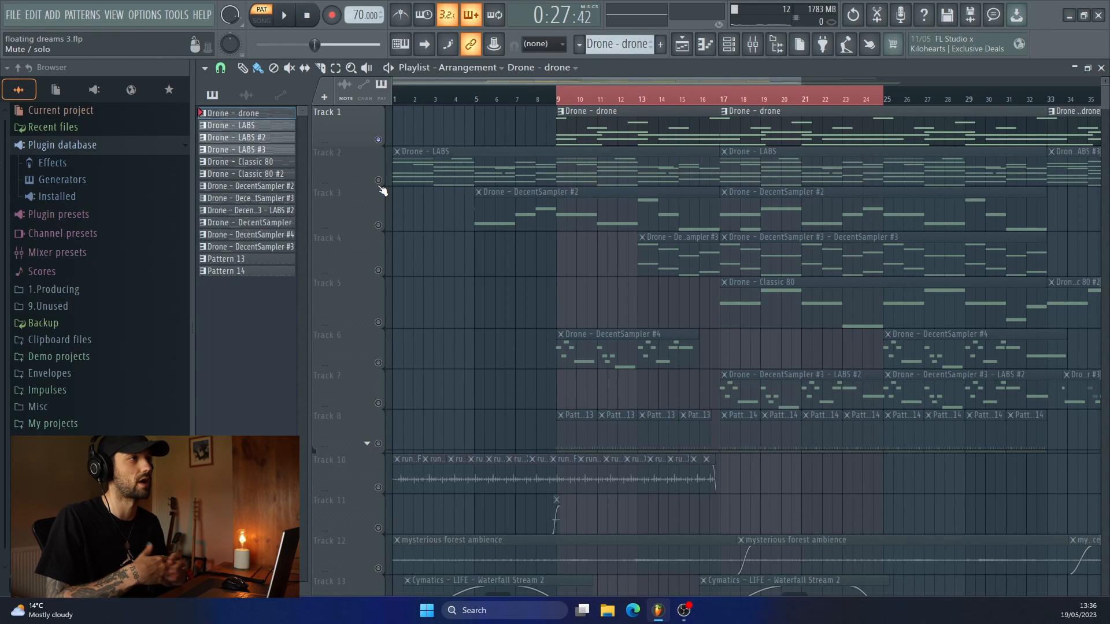
Open the Drone - LABS pattern from Track 2 in the piano roll and play its chord progression.
key(space)
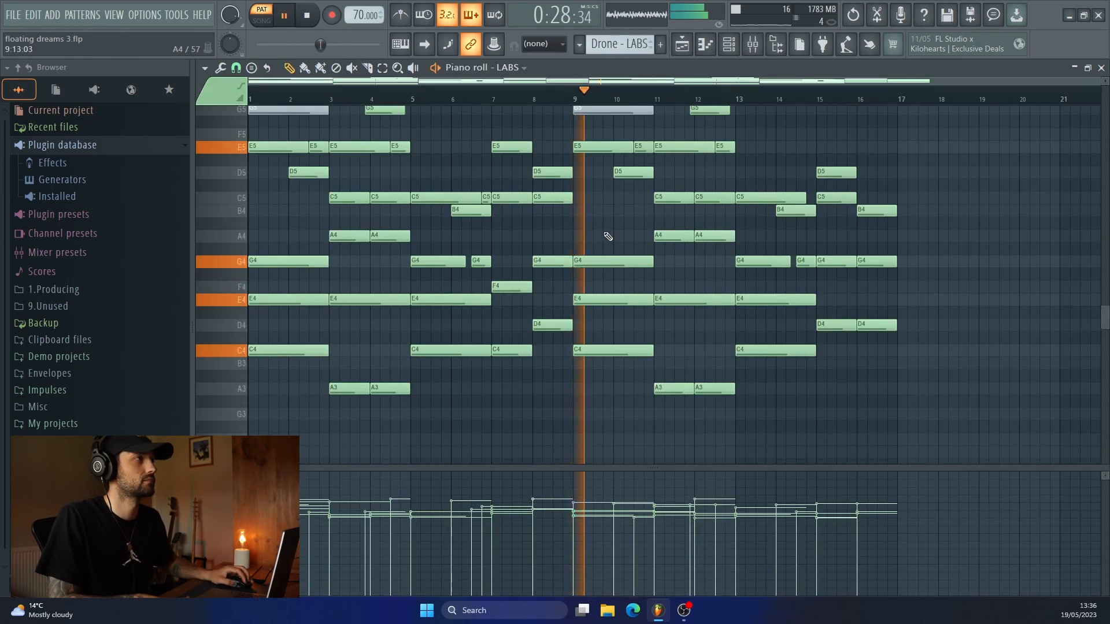
scroll(609, 236, up, 1)
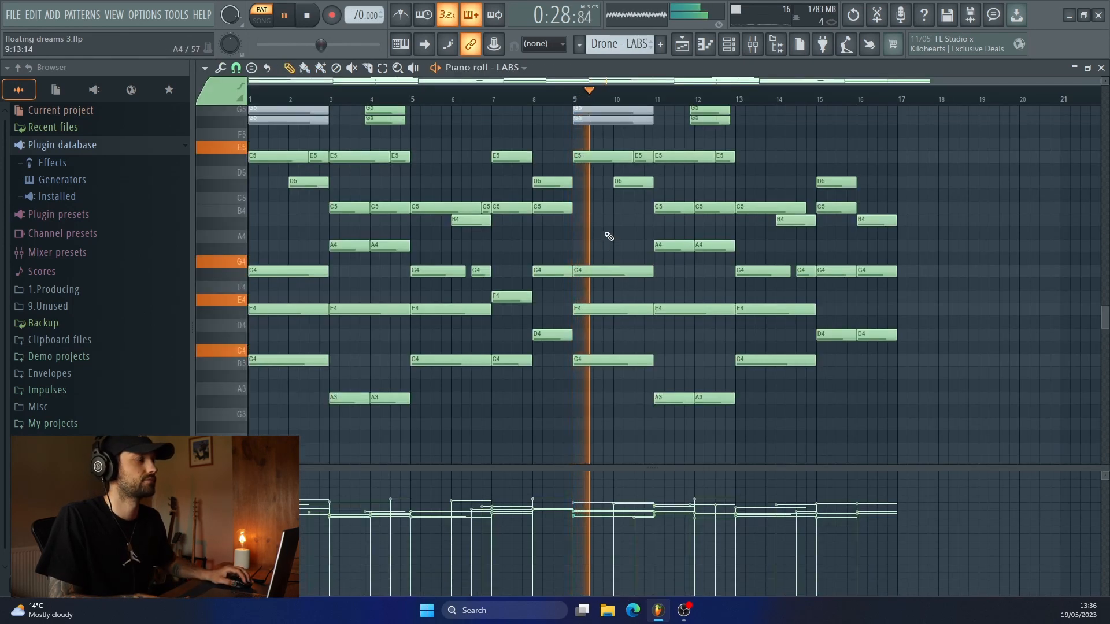
scroll(606, 233, right, 2)
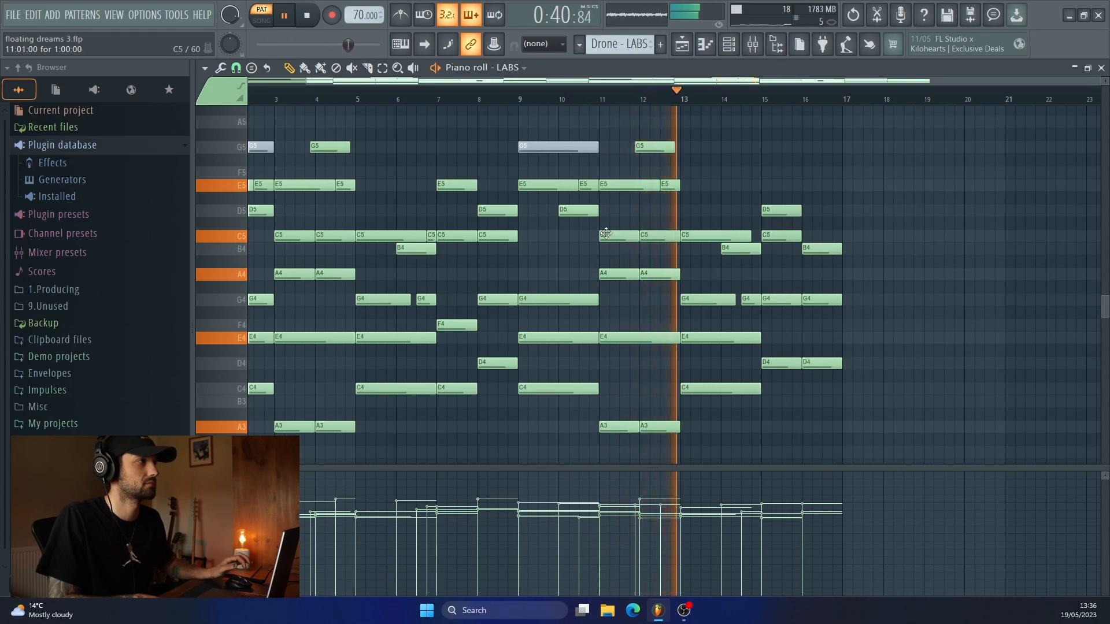
key(space)
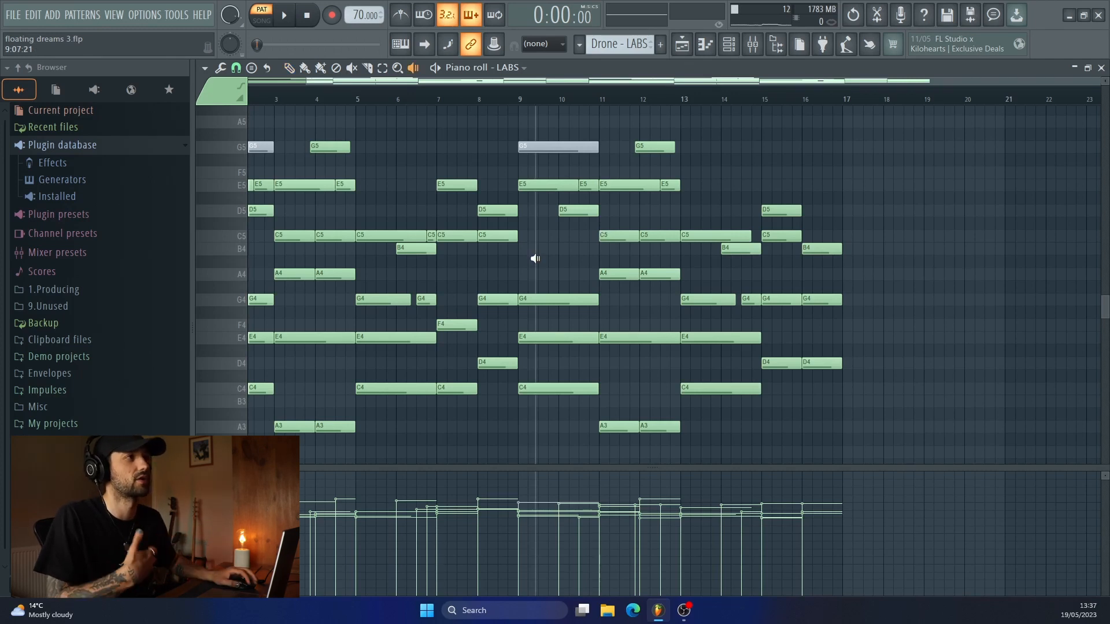
Audition the LABS chords one by one at bars 9, 11, 12, 13, 15 and 16 with the playback tool.
click(535, 258)
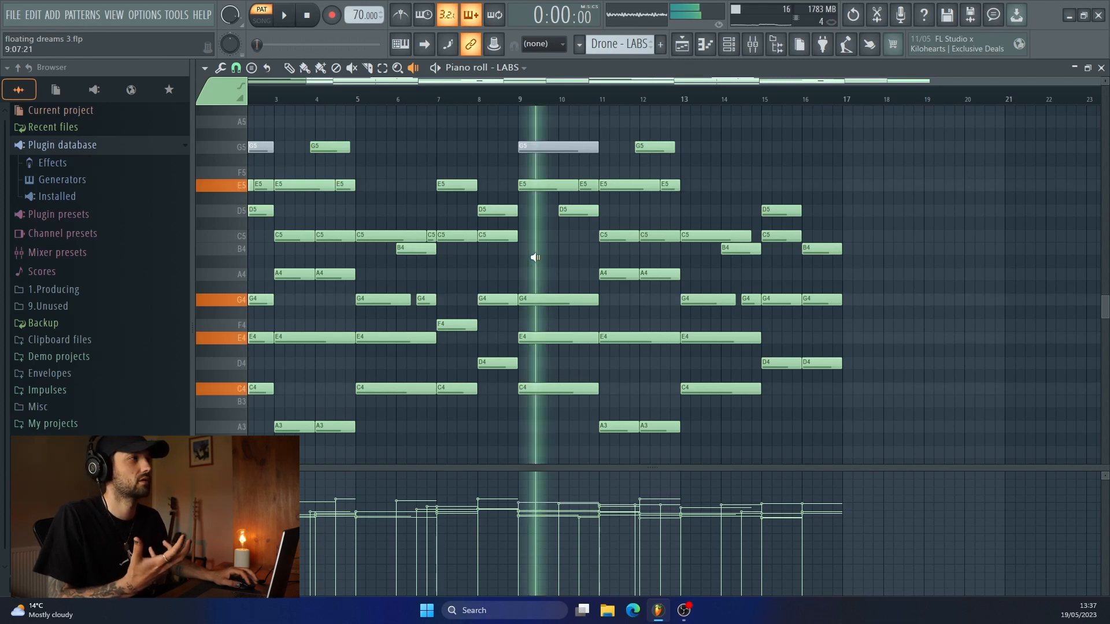
click(622, 308)
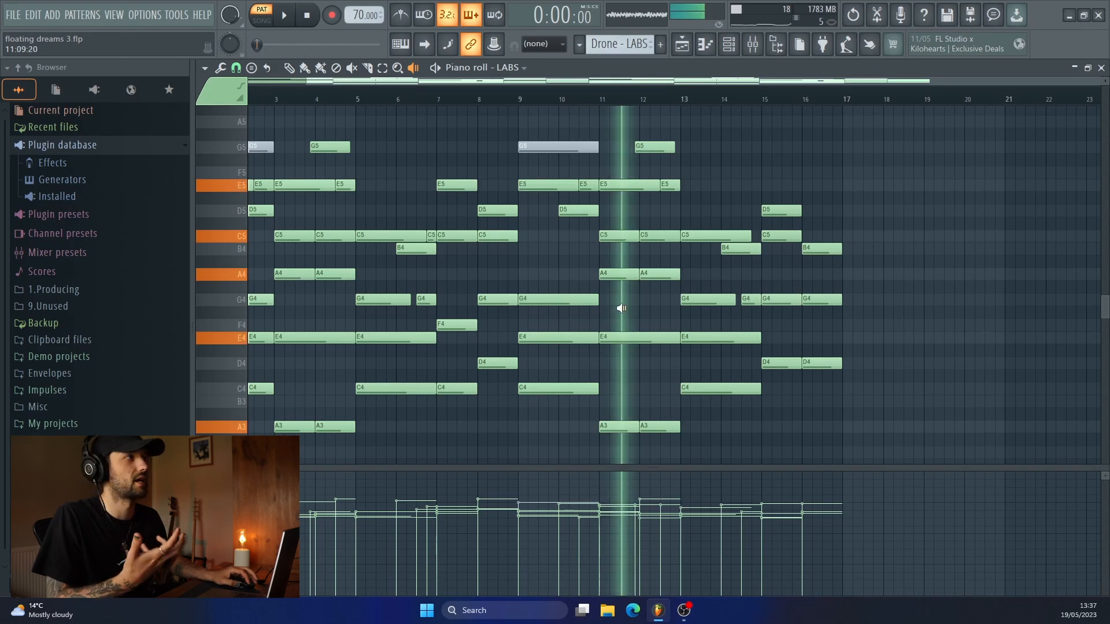
click(651, 310)
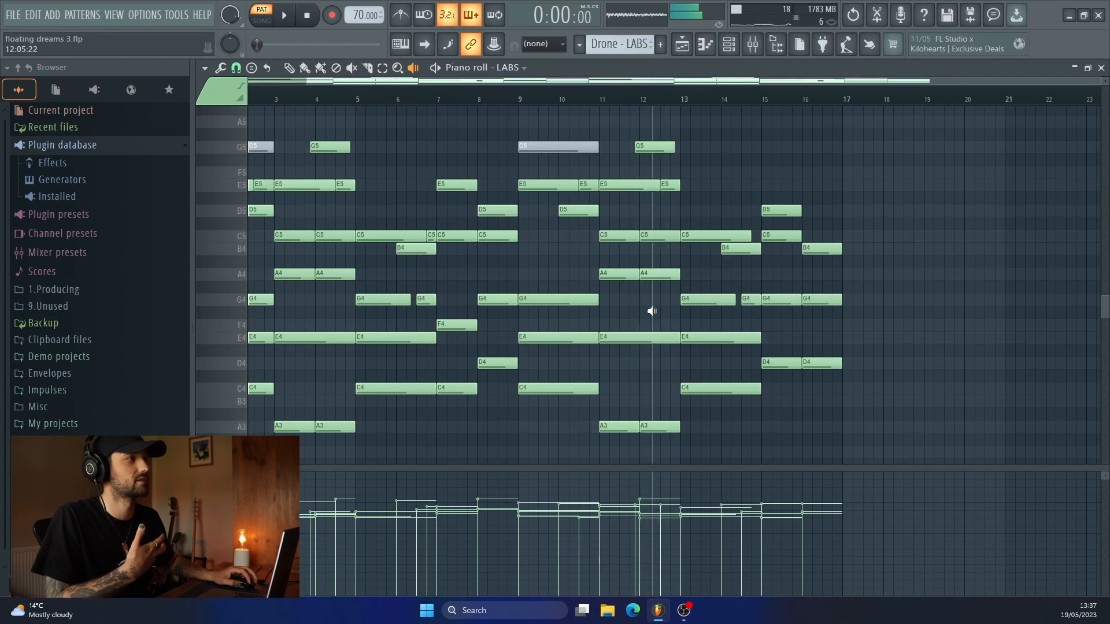
click(708, 313)
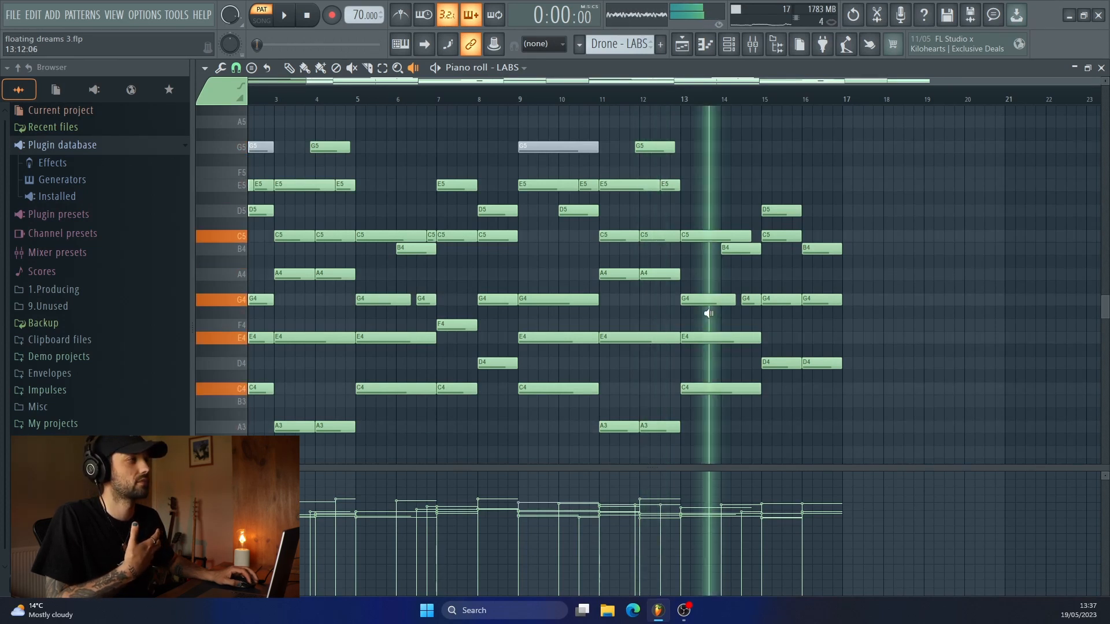
click(779, 326)
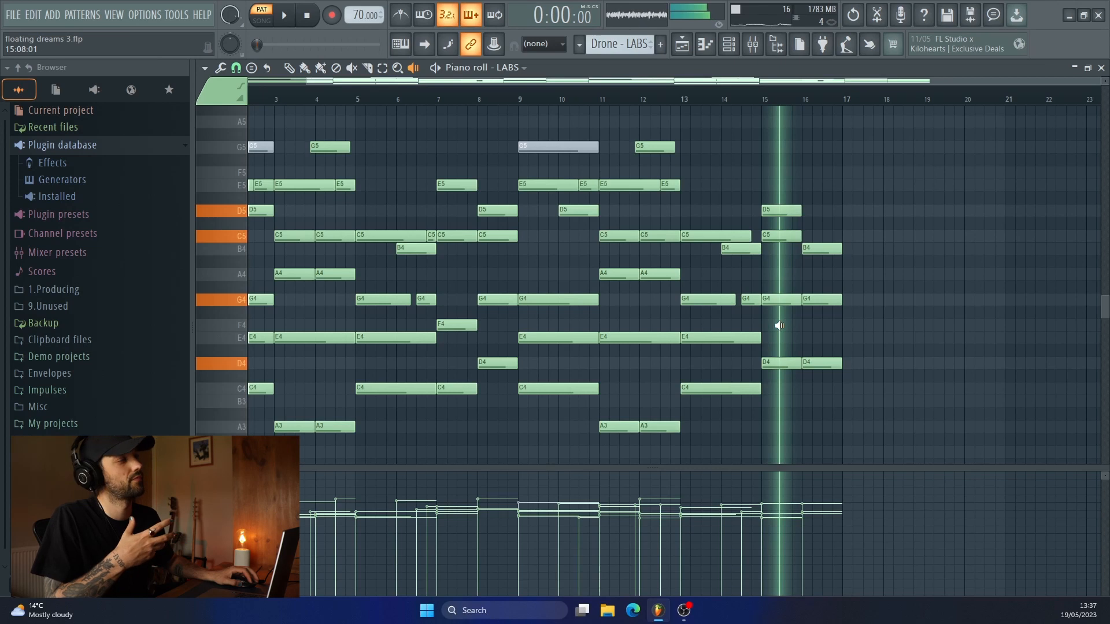
click(814, 329)
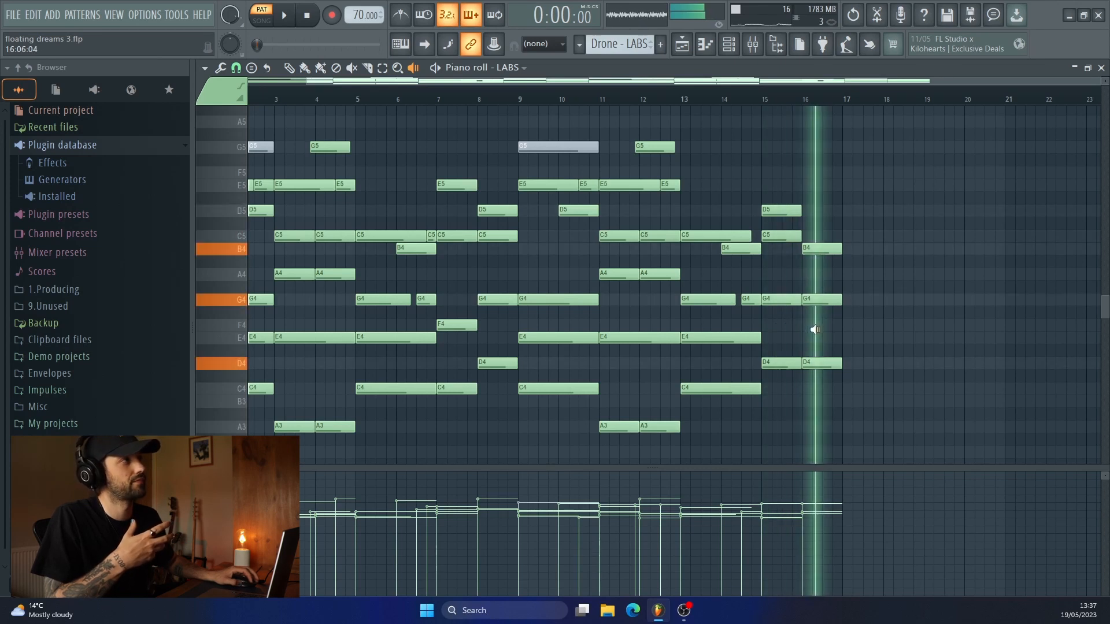
Reselect the playback tool and audition the final two LABS chords at bars 15 and 16 again.
click(289, 68)
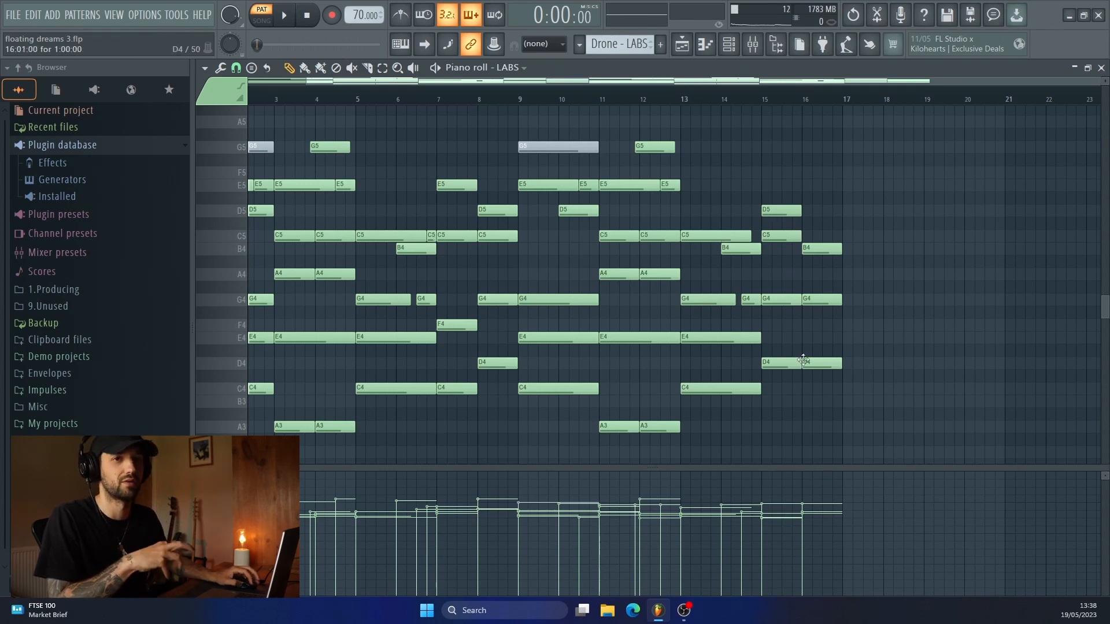
click(412, 68)
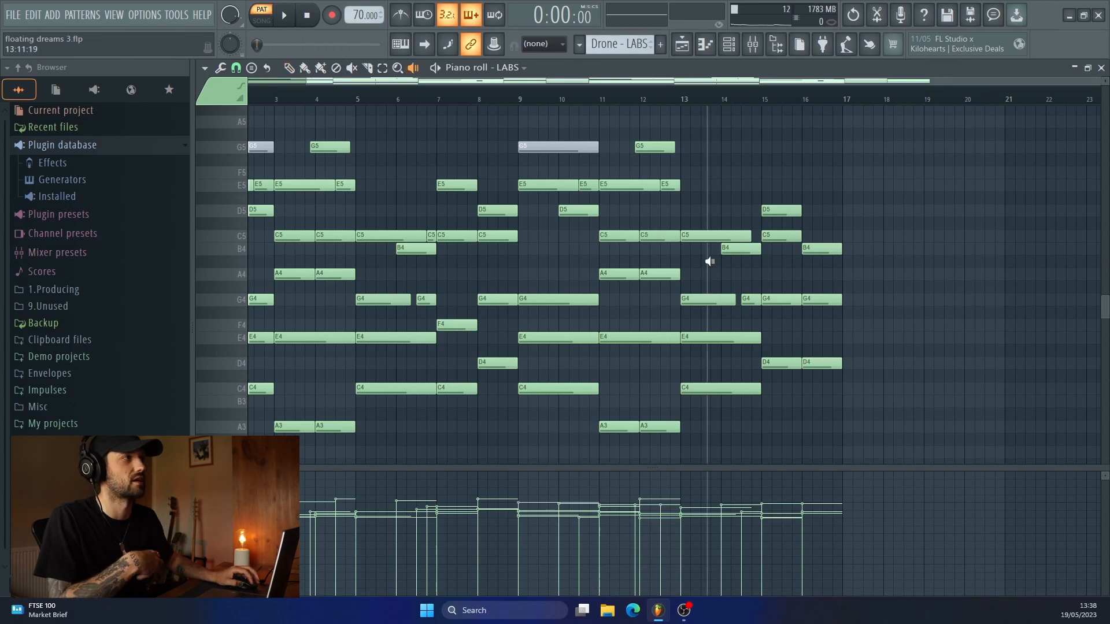
click(773, 276)
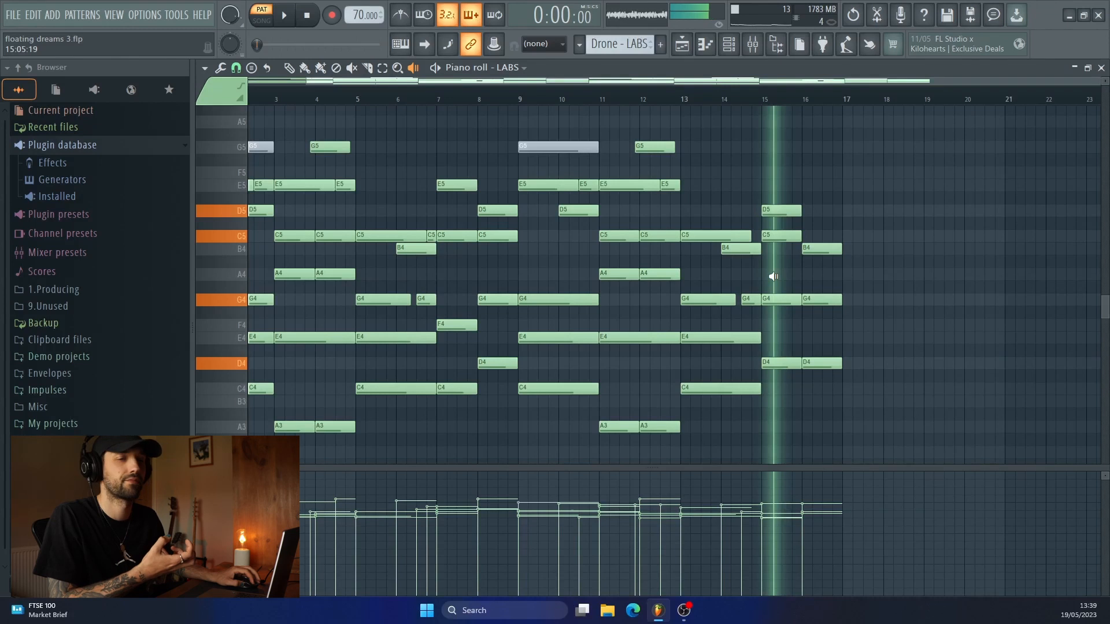
click(829, 282)
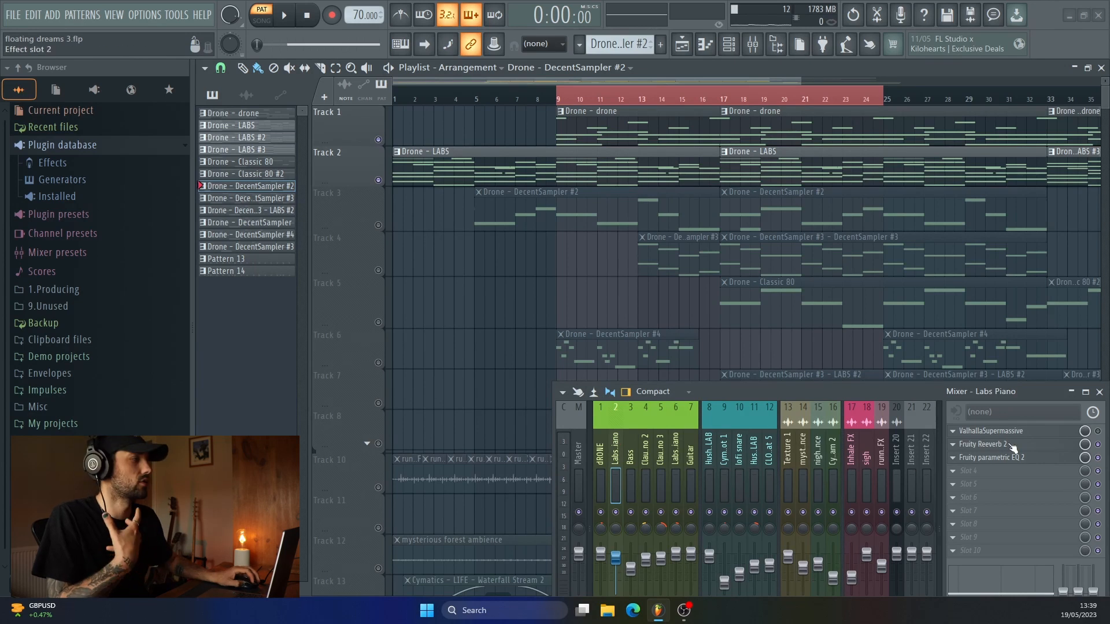
Inspect Fruity Reeverb 2 and Fruity parametric EQ 2 on the Labs Piano mixer track, and close them.
click(1015, 444)
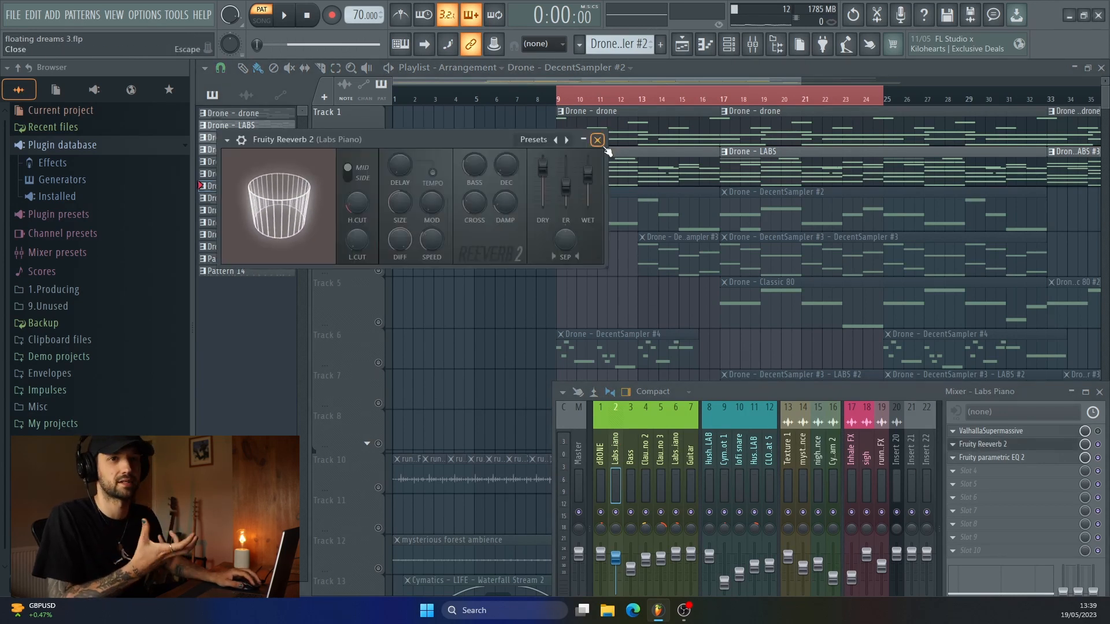
click(1000, 458)
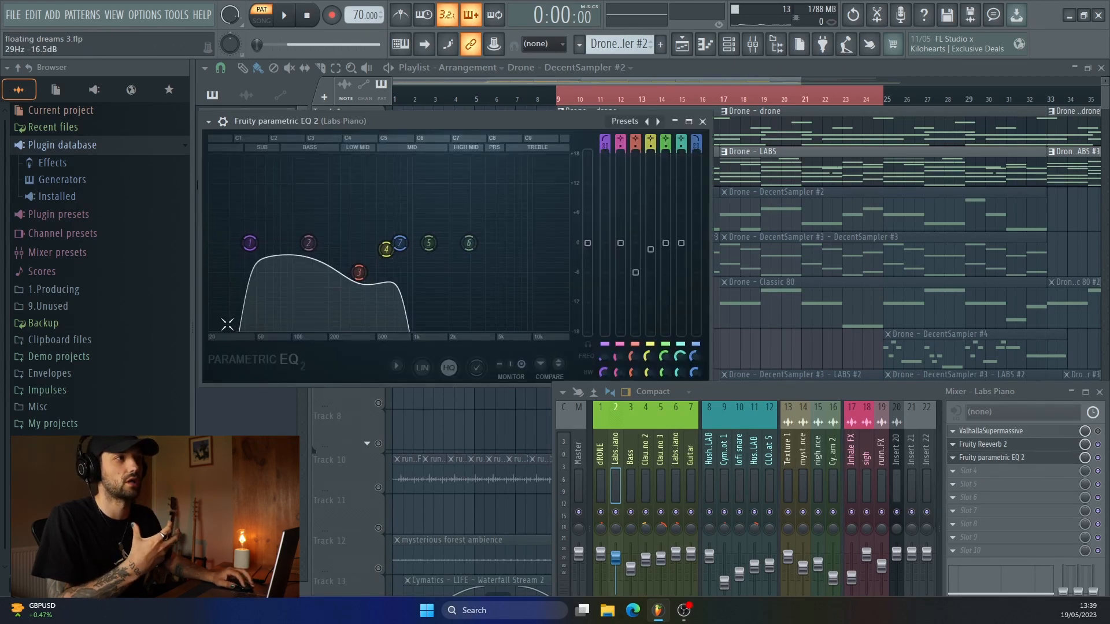
key(Escape)
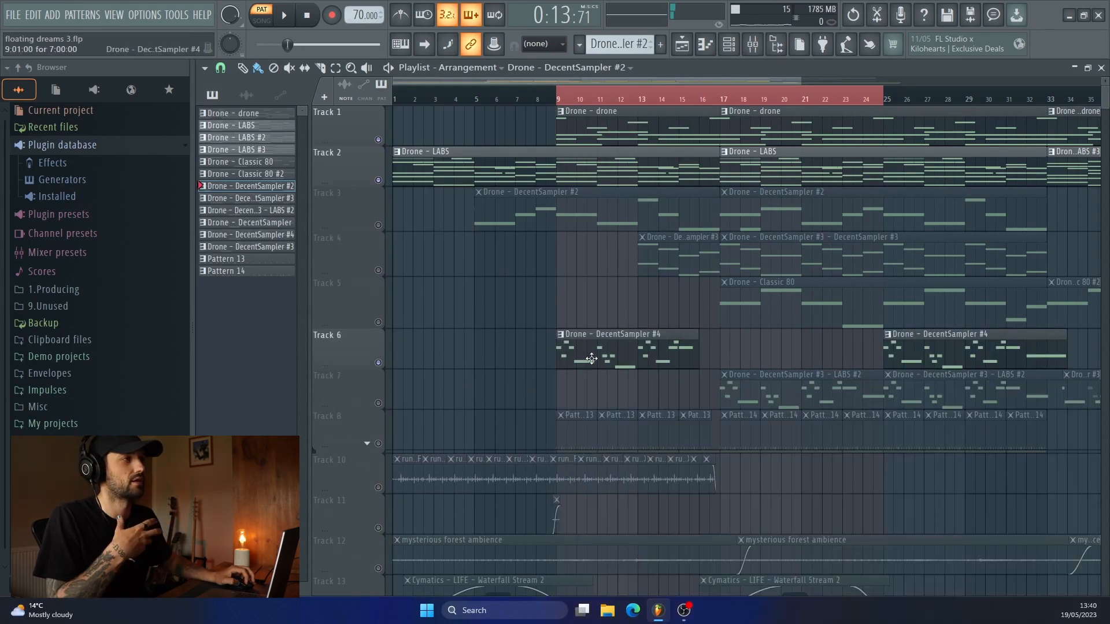
Open the Drone - DecentSampler #4 pattern from Track 6 in the piano roll to review and play its melody.
key(F6)
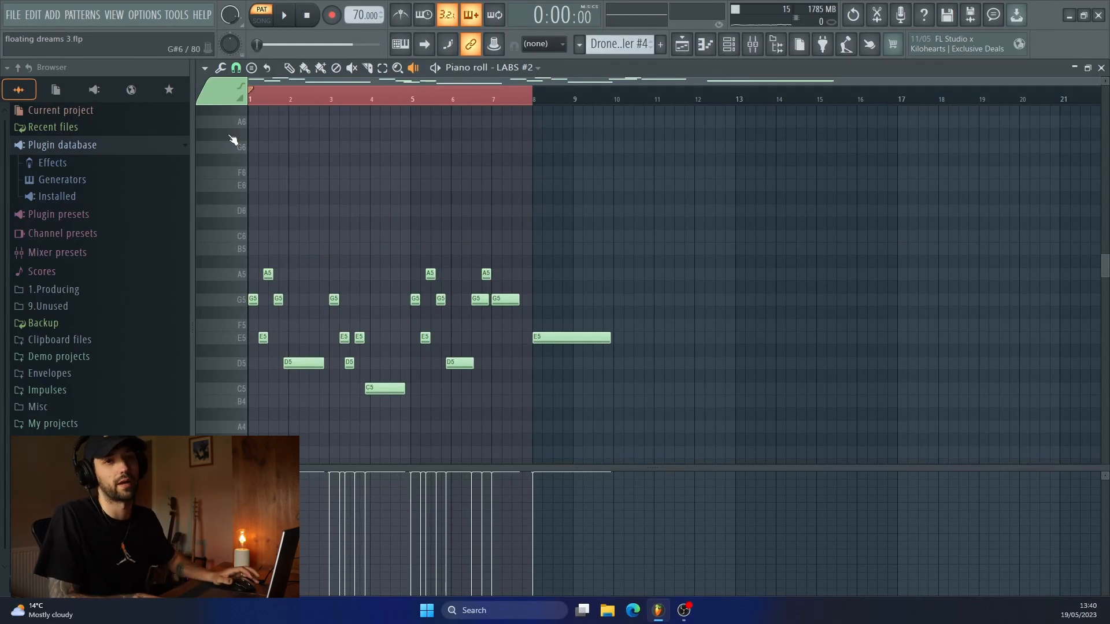
key(space)
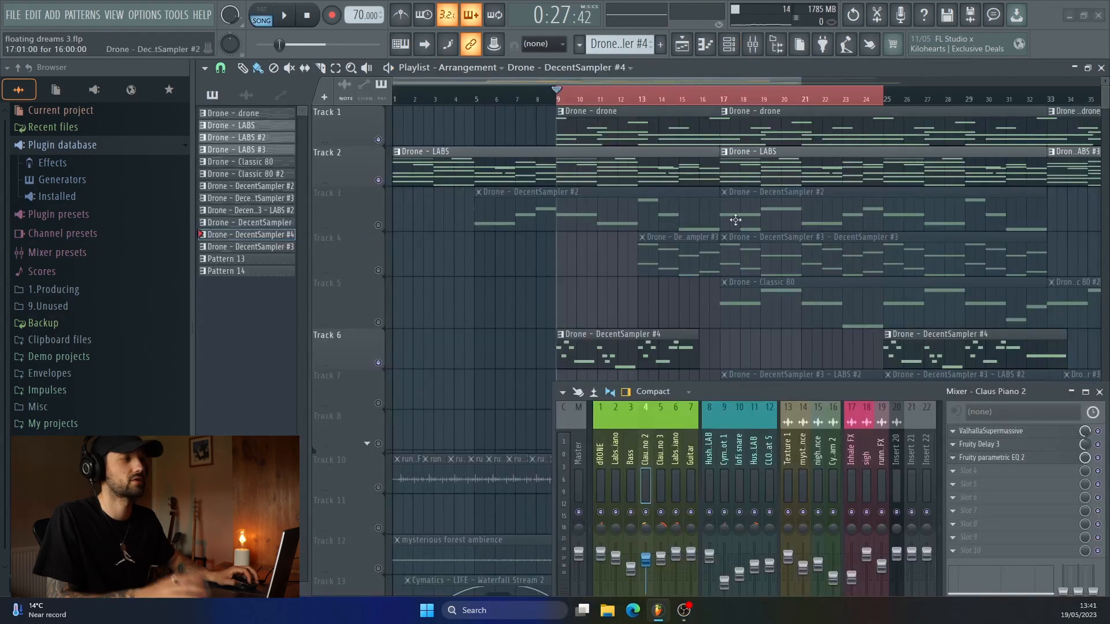
Inspect ValhallaSupermassive on the Claus Piano 2 mixer track, close it, and open Fruity Delay 3.
click(991, 433)
drag(718, 398, 696, 432)
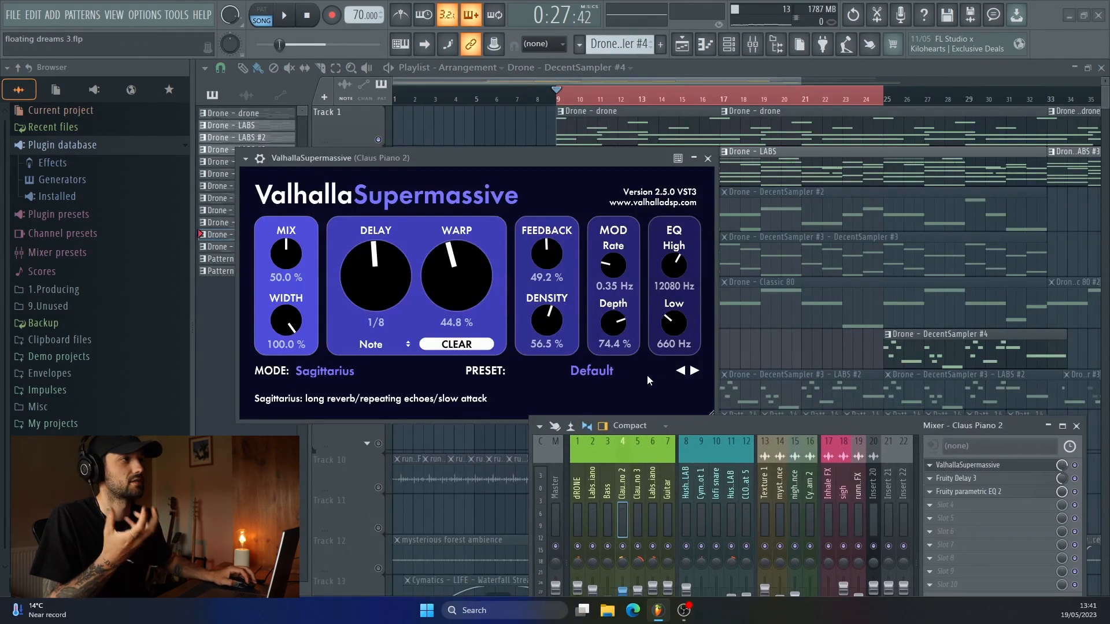
click(708, 158)
click(956, 478)
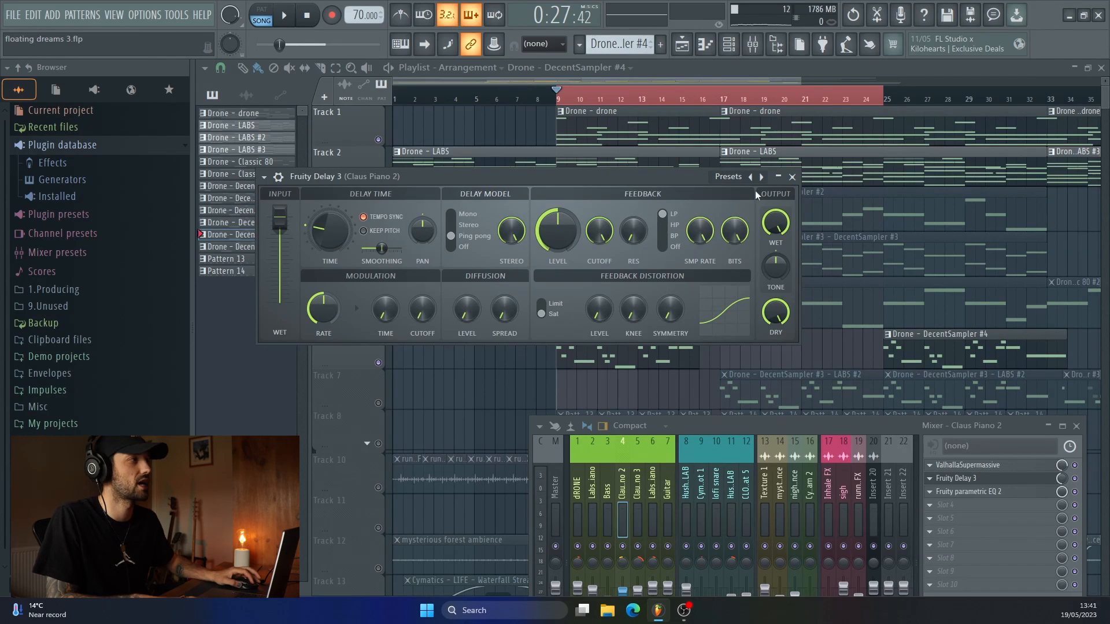
Inspect Fruity parametric EQ 2 on the Claus Piano 2 mixer track, and audition the active layers from bar 9.
click(792, 177)
click(1006, 495)
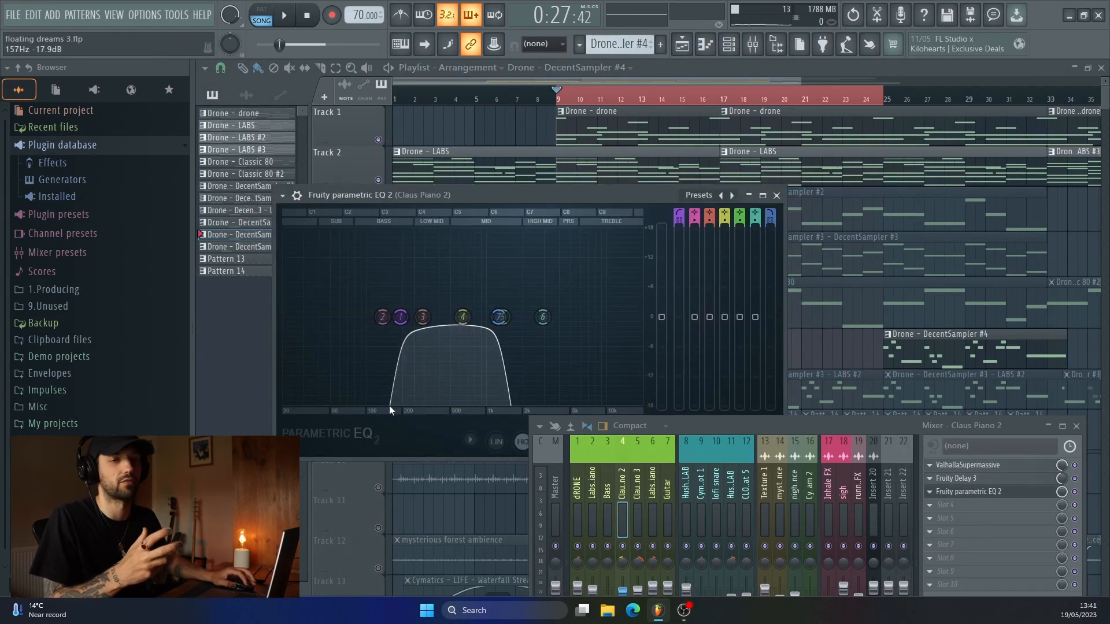
key(Escape)
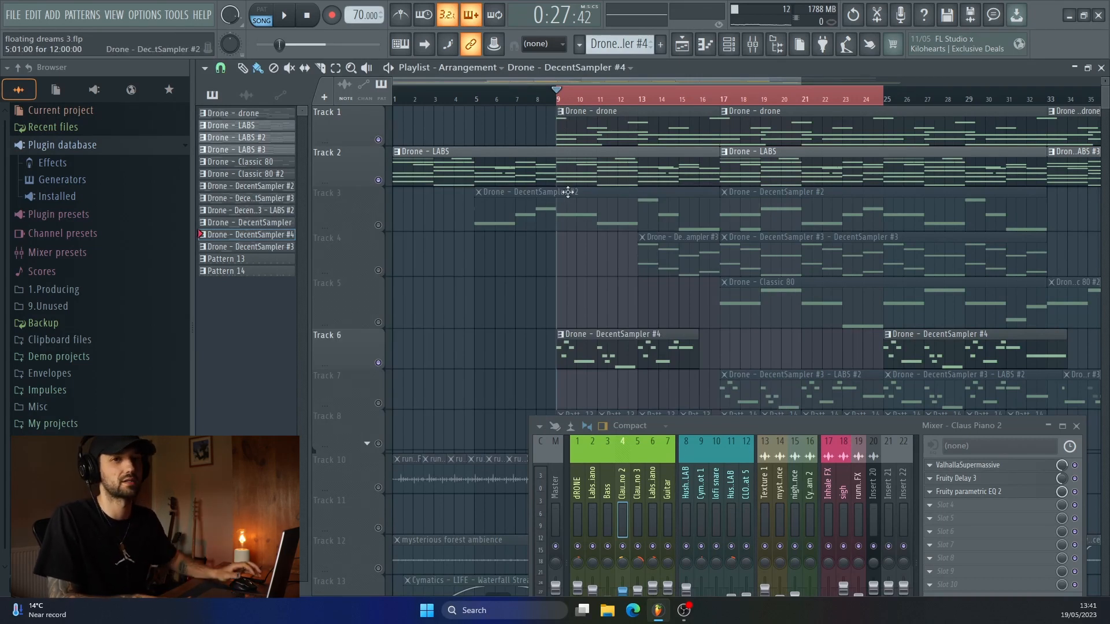
key(space)
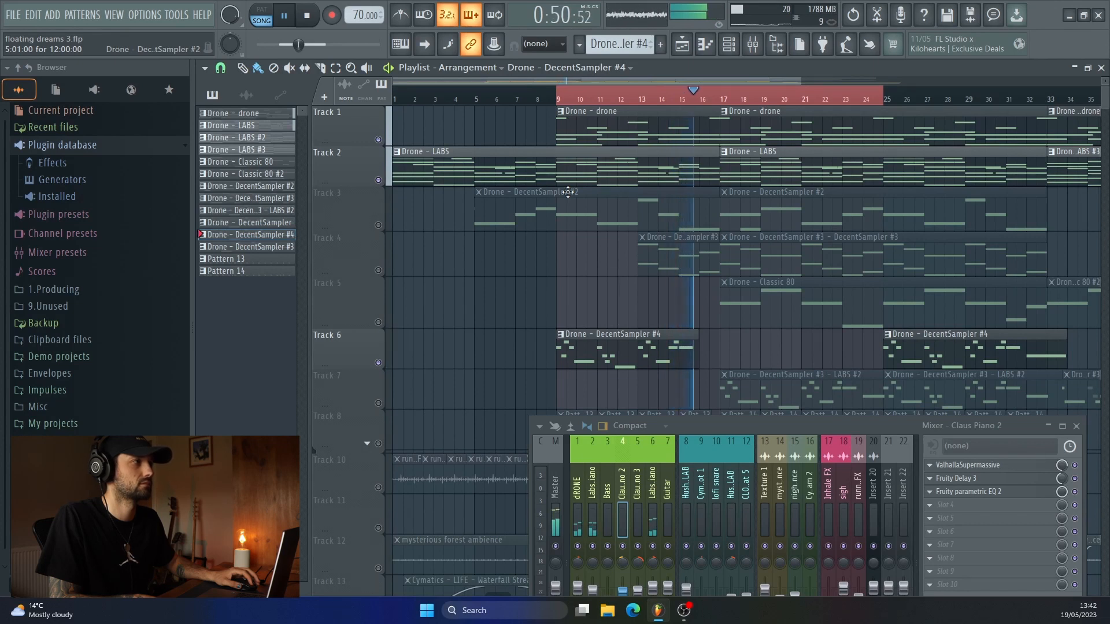
key(space)
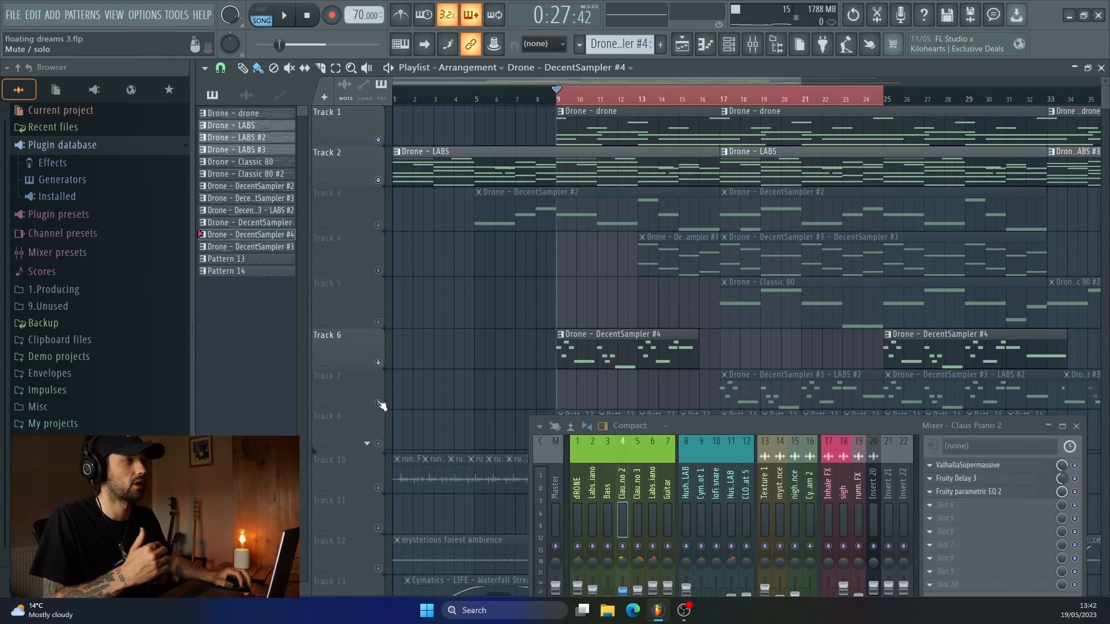
Unmute Track 7 and audition its DecentSampler #3 - LABS #2 melody with the other active layers from bar 17.
click(378, 403)
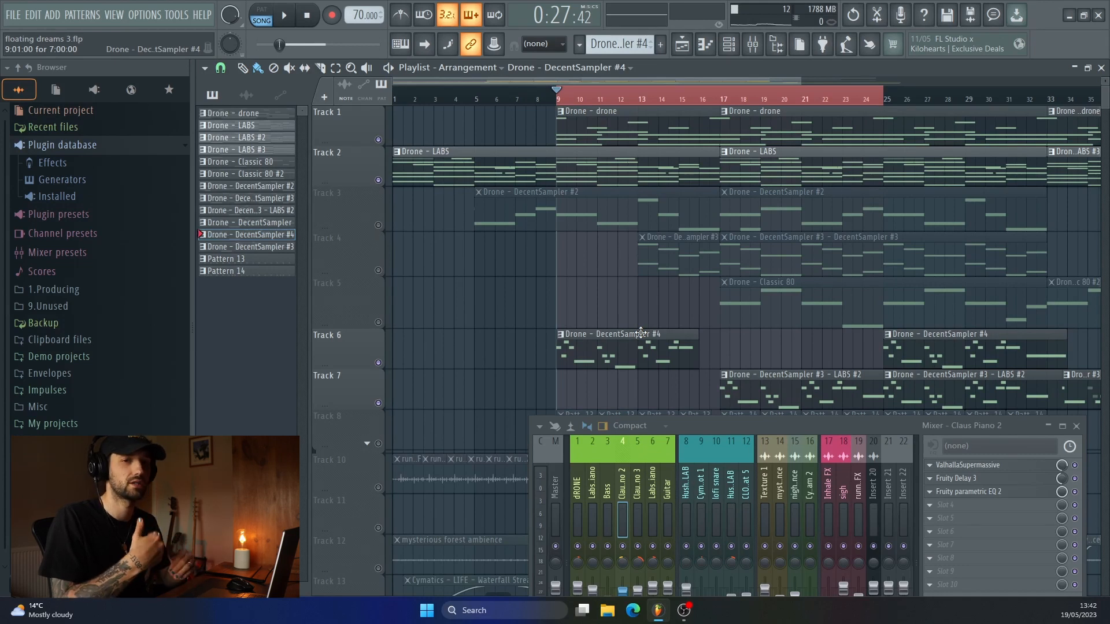
click(724, 101)
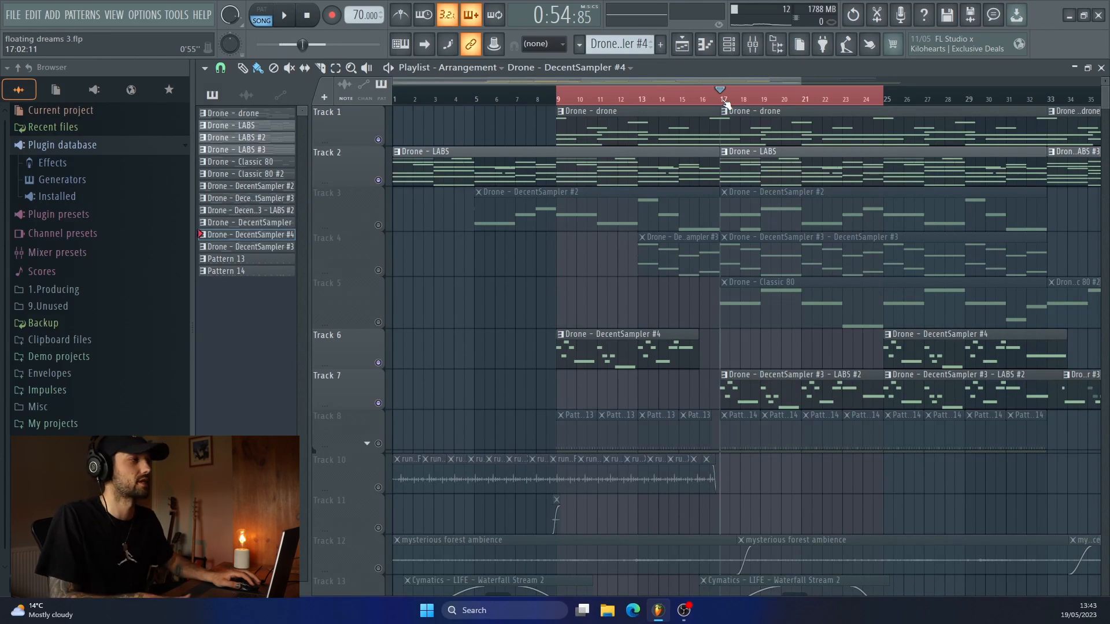
key(space)
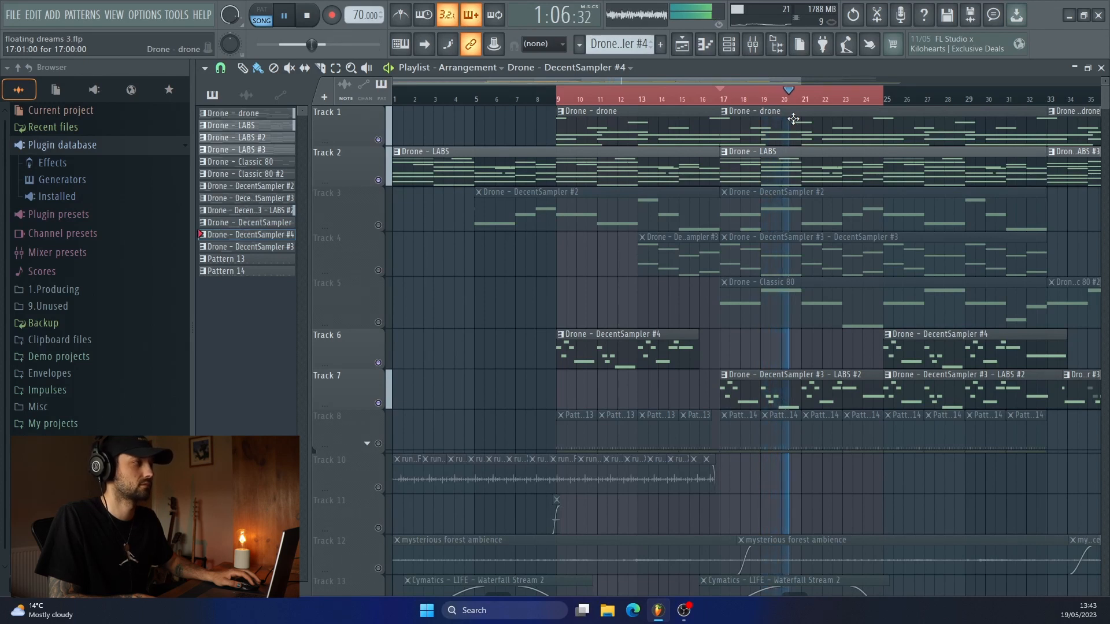
key(space)
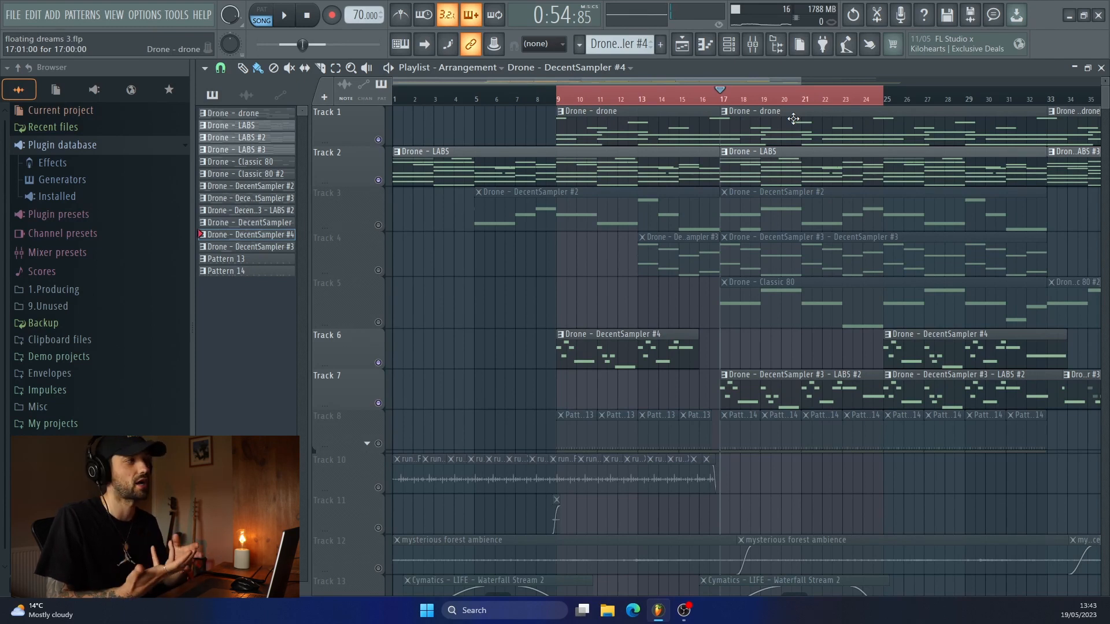
Unmute Track 3, open its Drone - DecentSampler #2 pattern for review, and play the arrangement from bar 9.
click(379, 226)
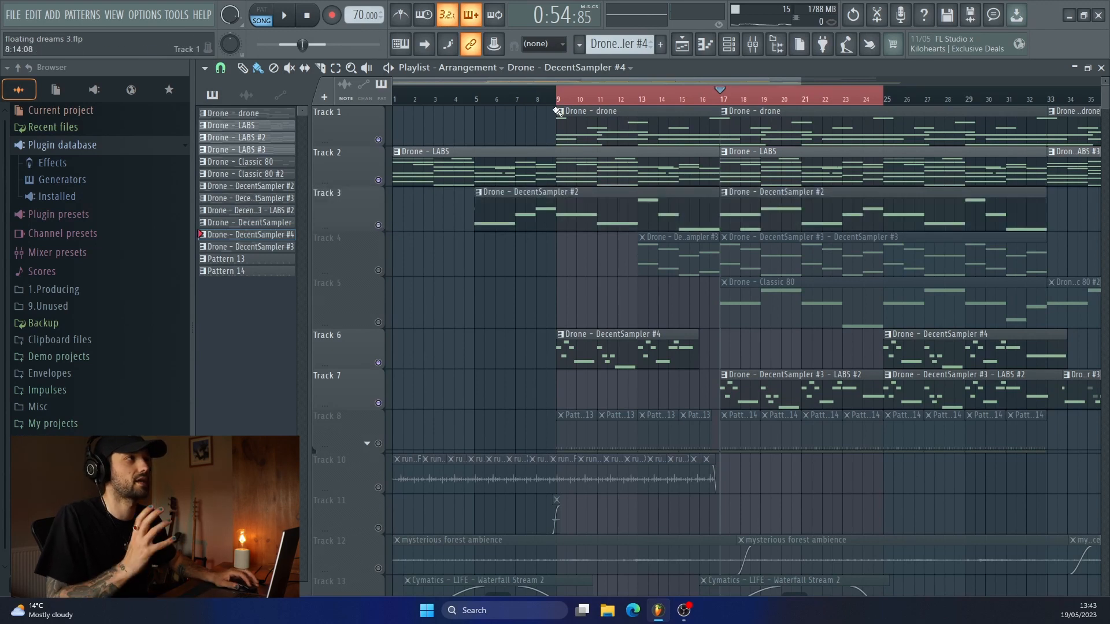
double_click(562, 210)
scroll(457, 232, up, 2)
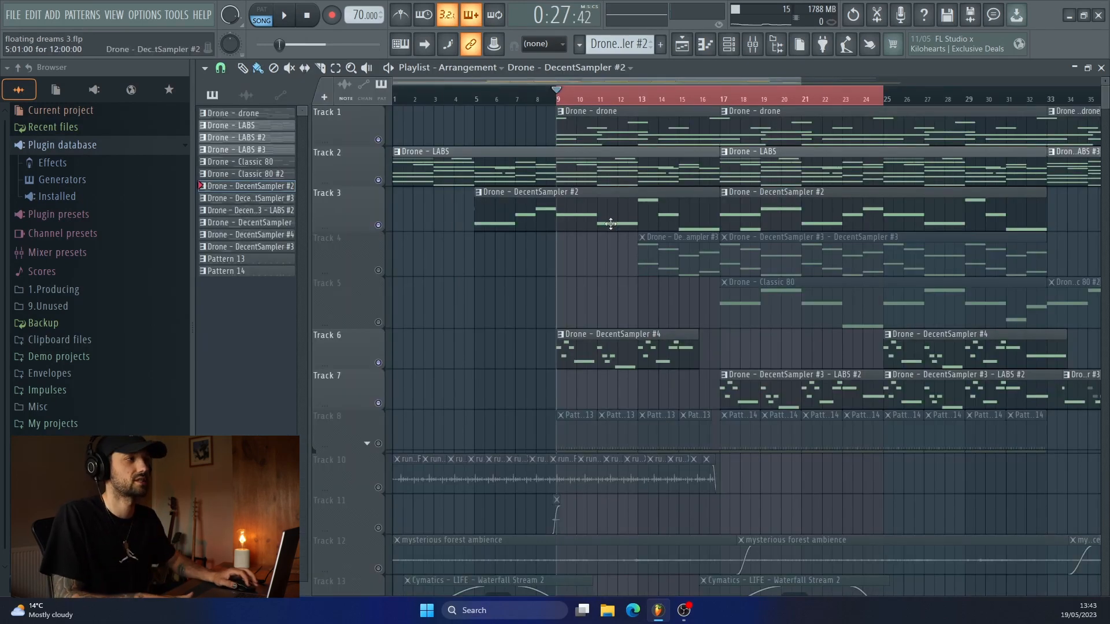
key(space)
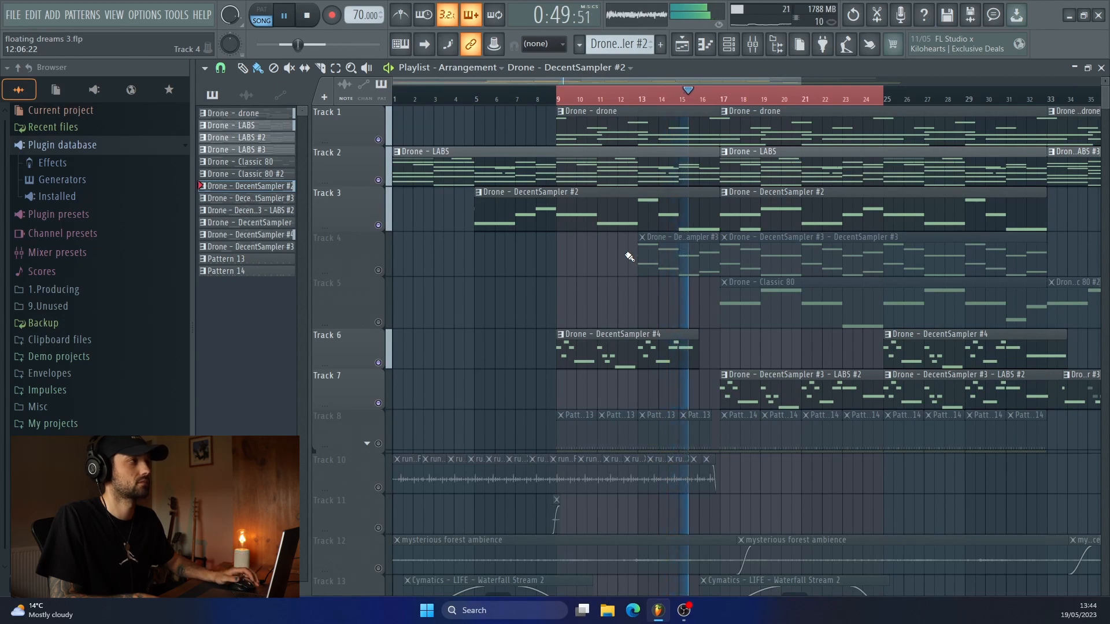
key(space)
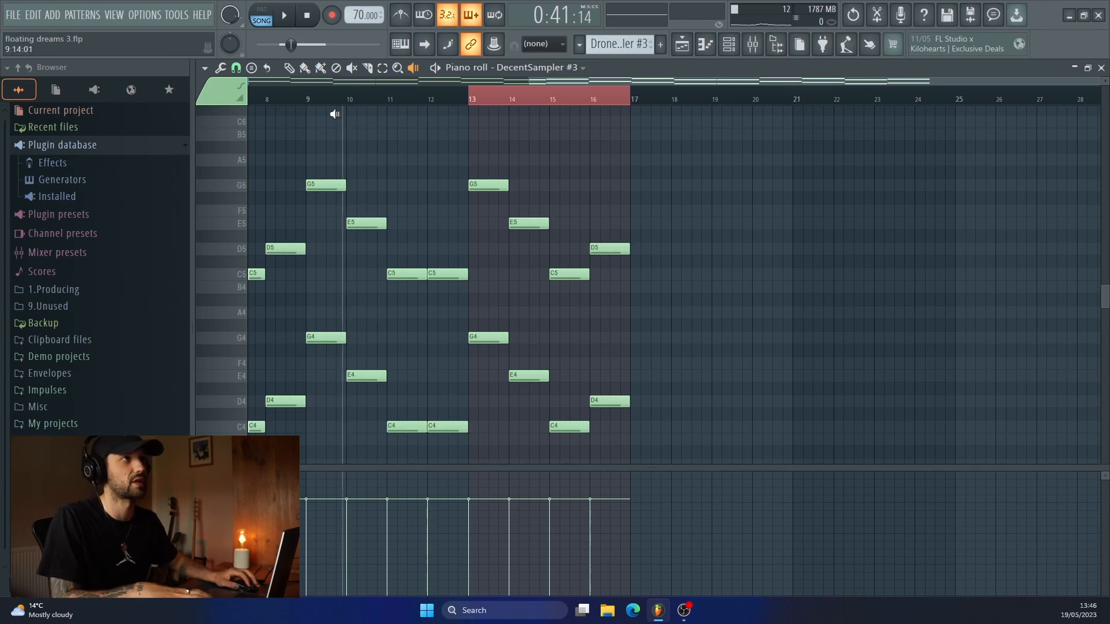
Audition the DecentSampler #3 octave notes from bar 13 to bar 16 in the piano roll.
click(492, 227)
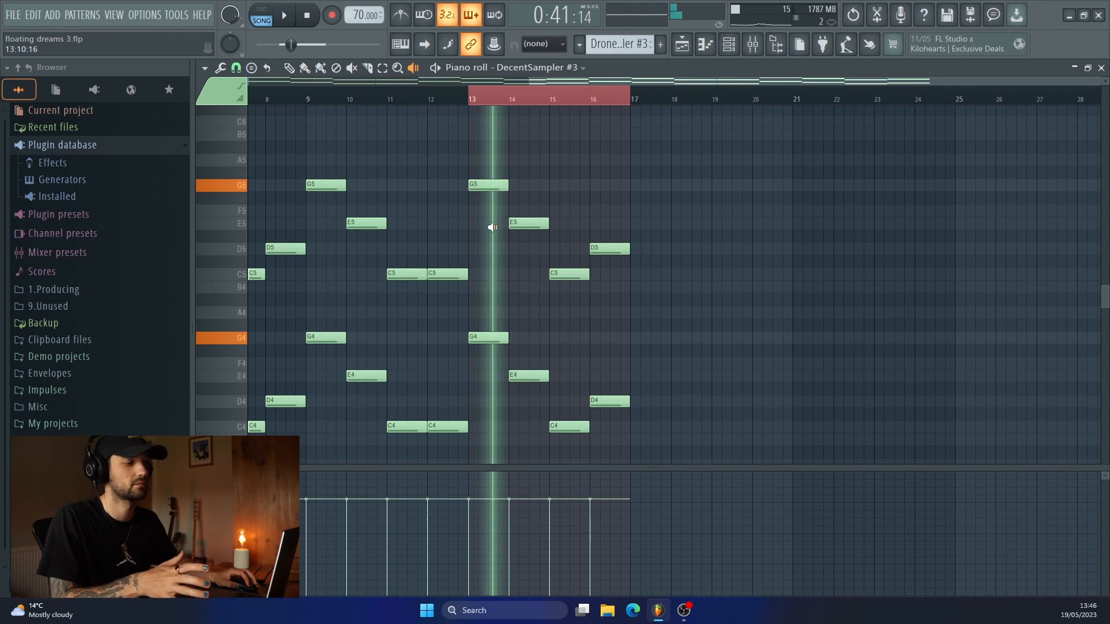
drag(492, 228, 524, 264)
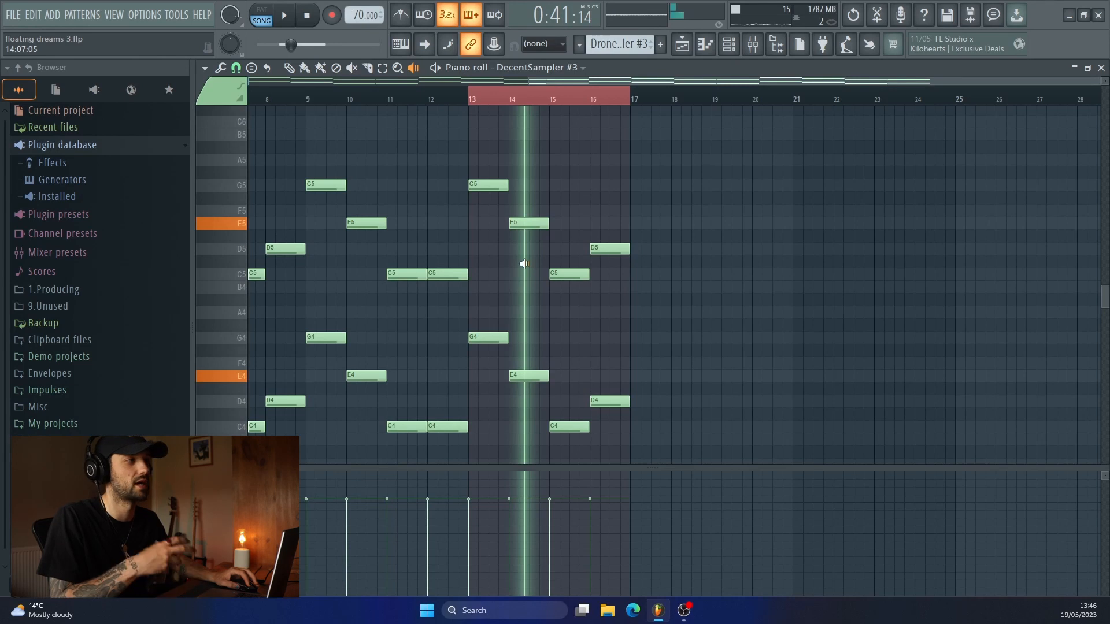
drag(524, 264, 603, 311)
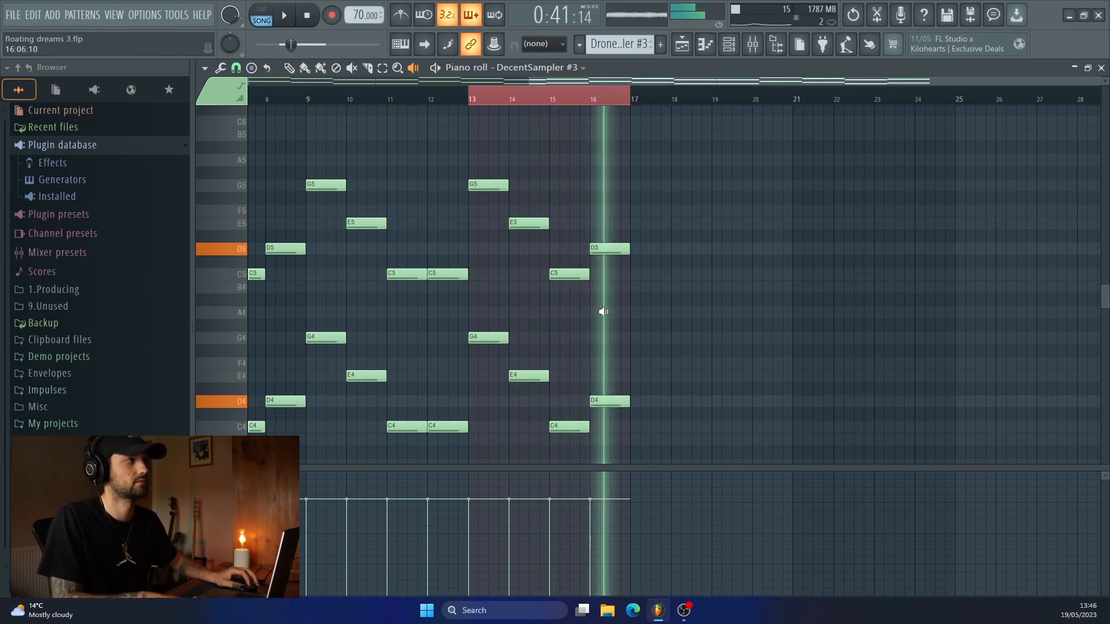
Inspect Fruity Reeverb 2 and Fruity parametric EQ 2 on the Claus Piano 3 mixer track, and return to the playlist.
click(752, 44)
click(984, 293)
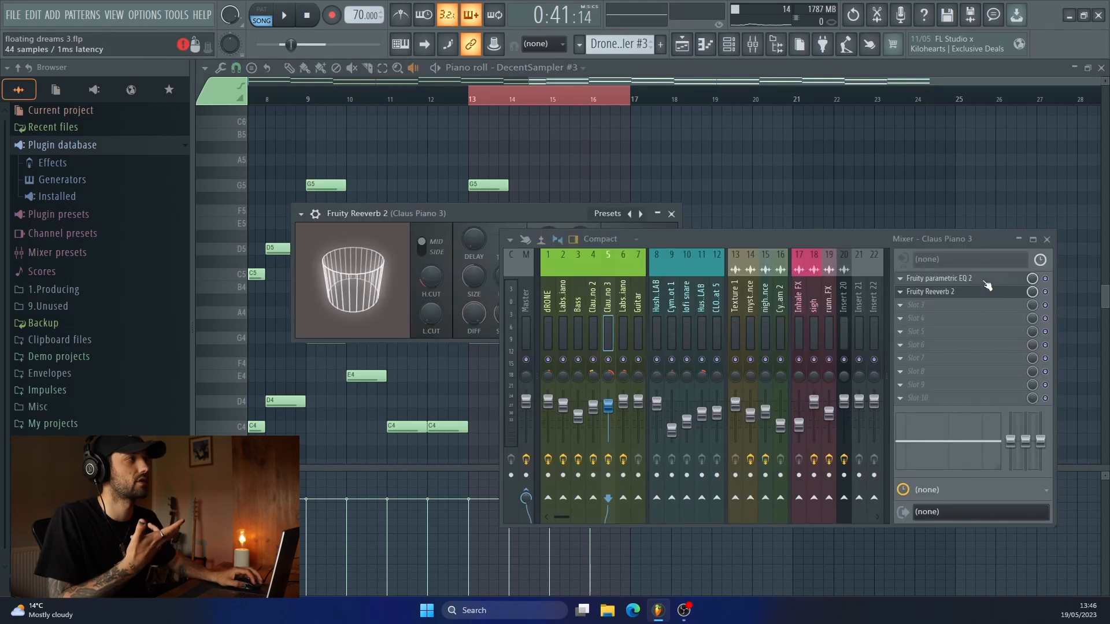
click(985, 279)
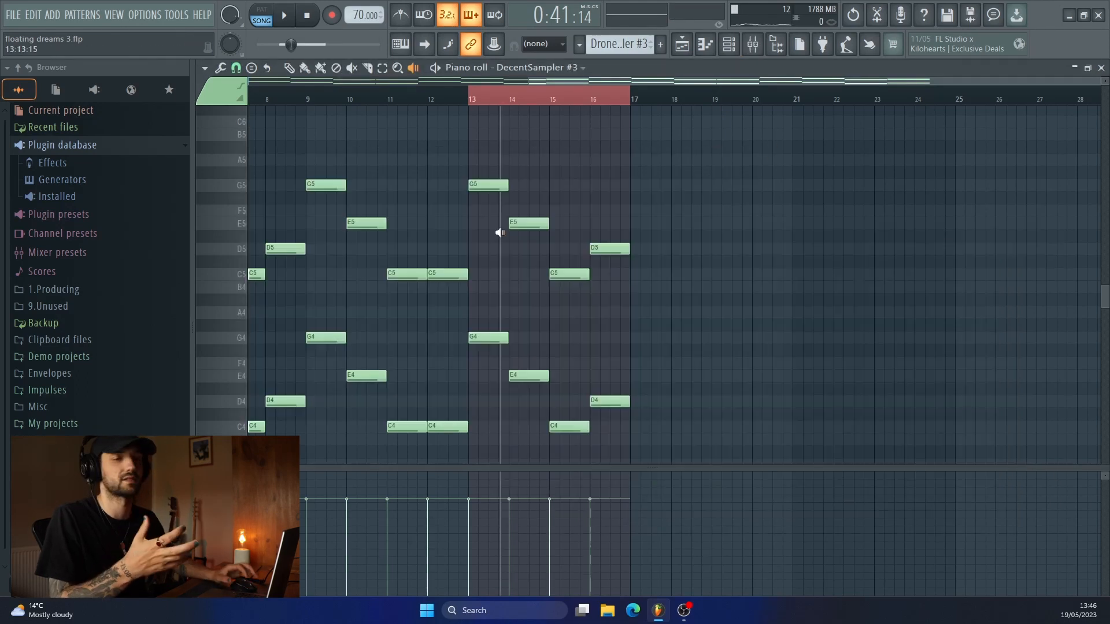
click(682, 46)
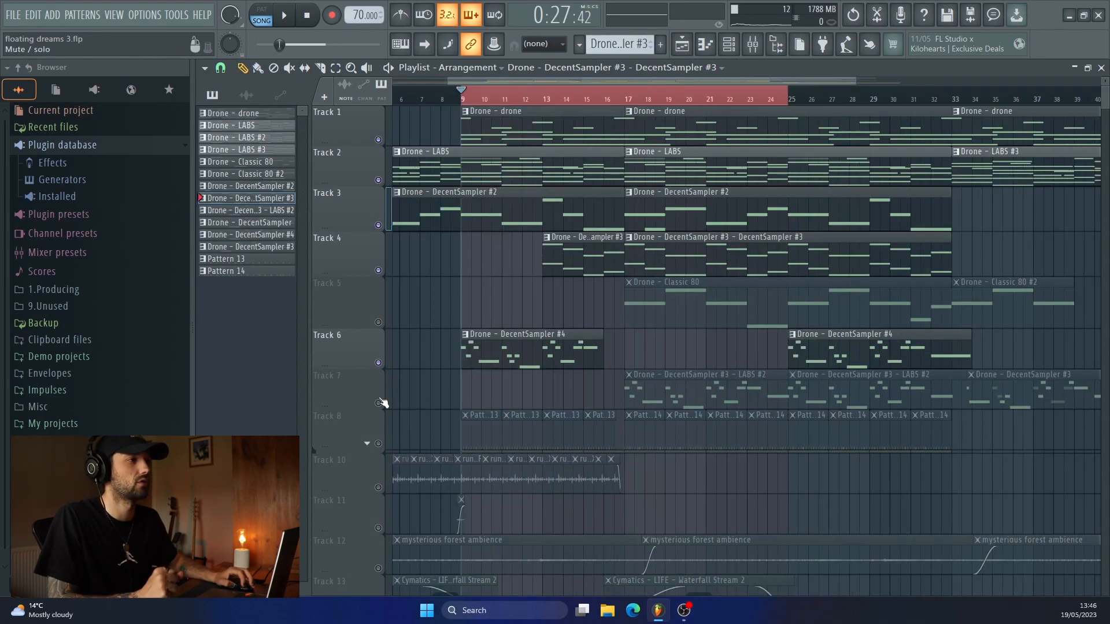
Unmute Tracks 7 and 5, and open the Drone - Classic 80 pattern in the piano roll.
click(379, 404)
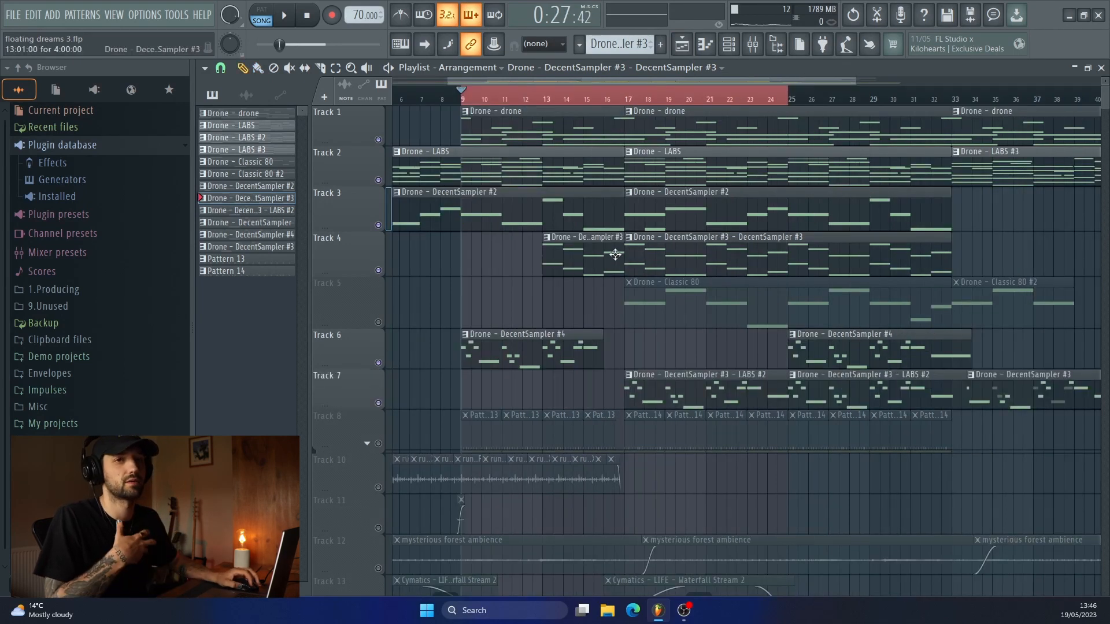
click(378, 322)
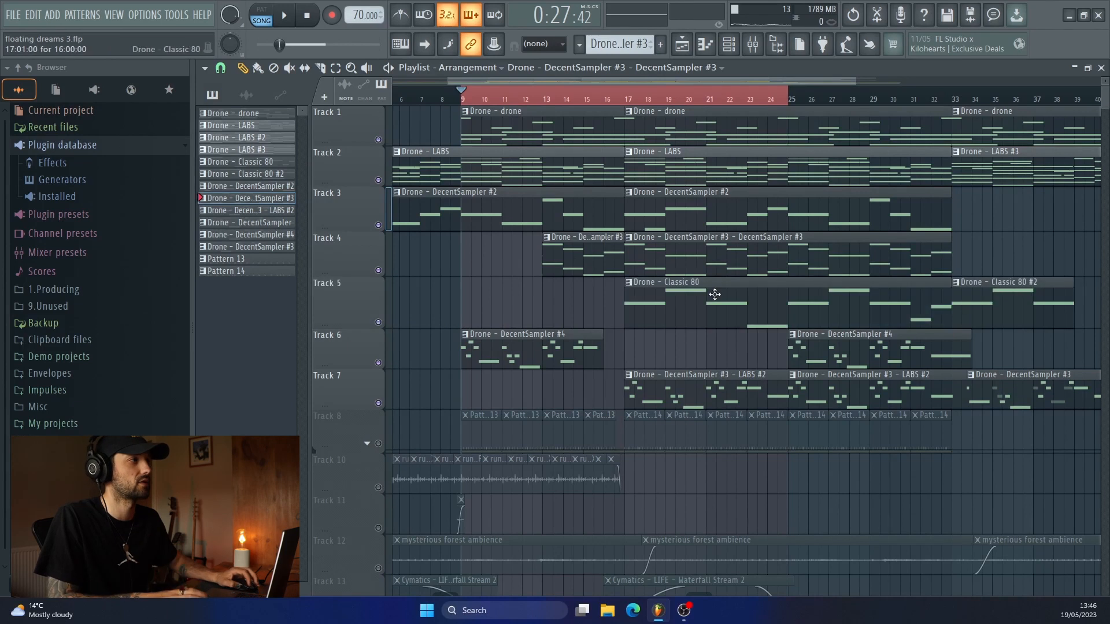
double_click(670, 293)
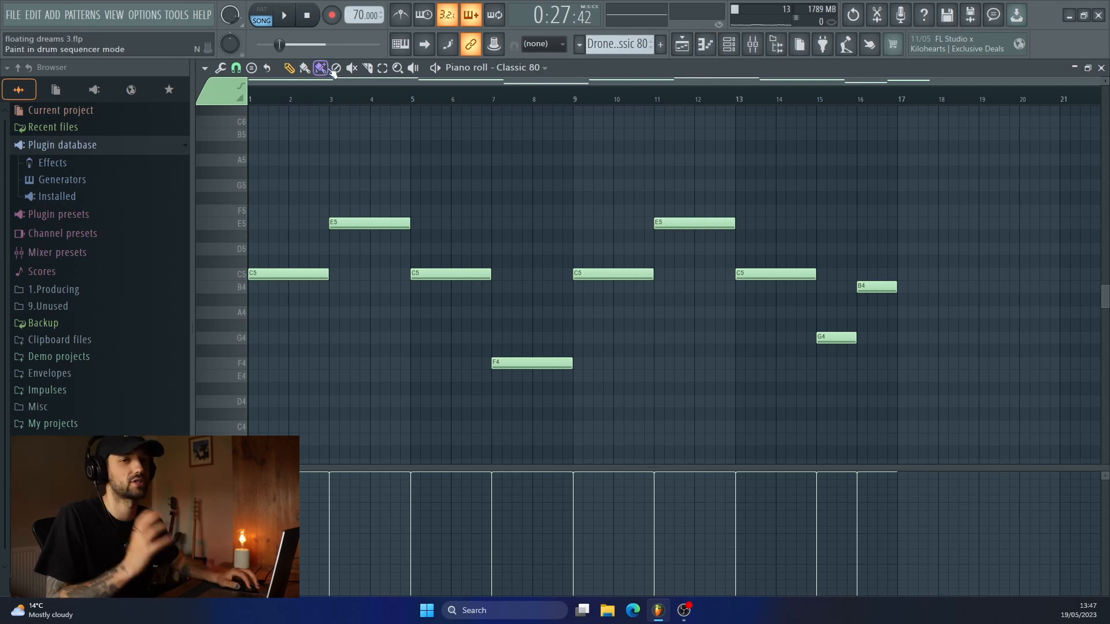
Audition the Classic 80 notes at bars 1, 3, 5 and 7 in pattern mode, and return to the playlist.
click(274, 13)
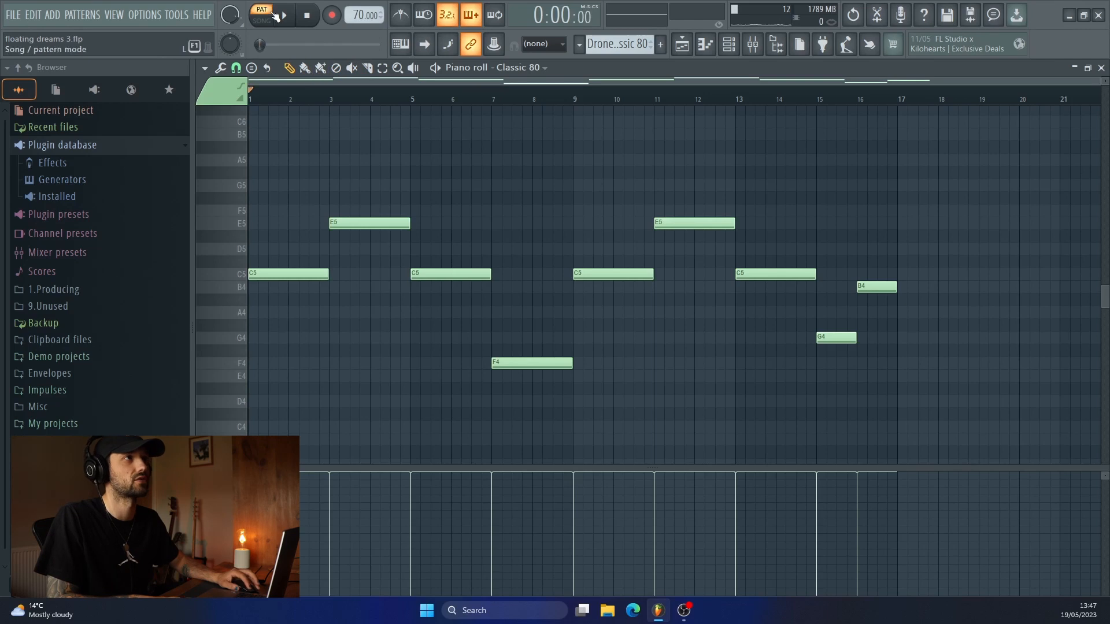
click(283, 15)
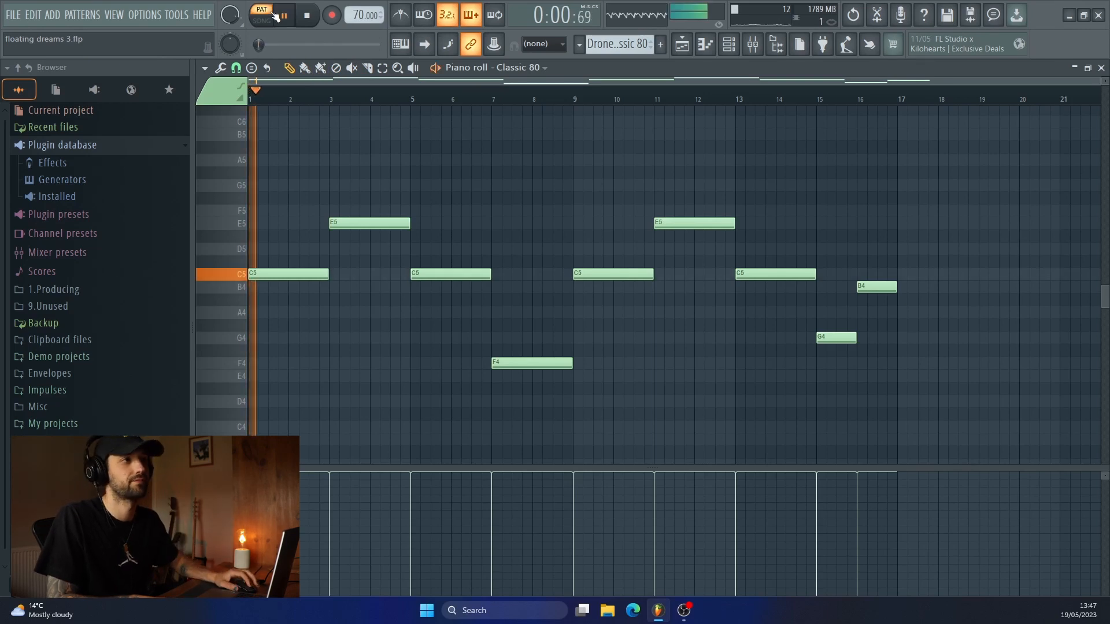
click(331, 96)
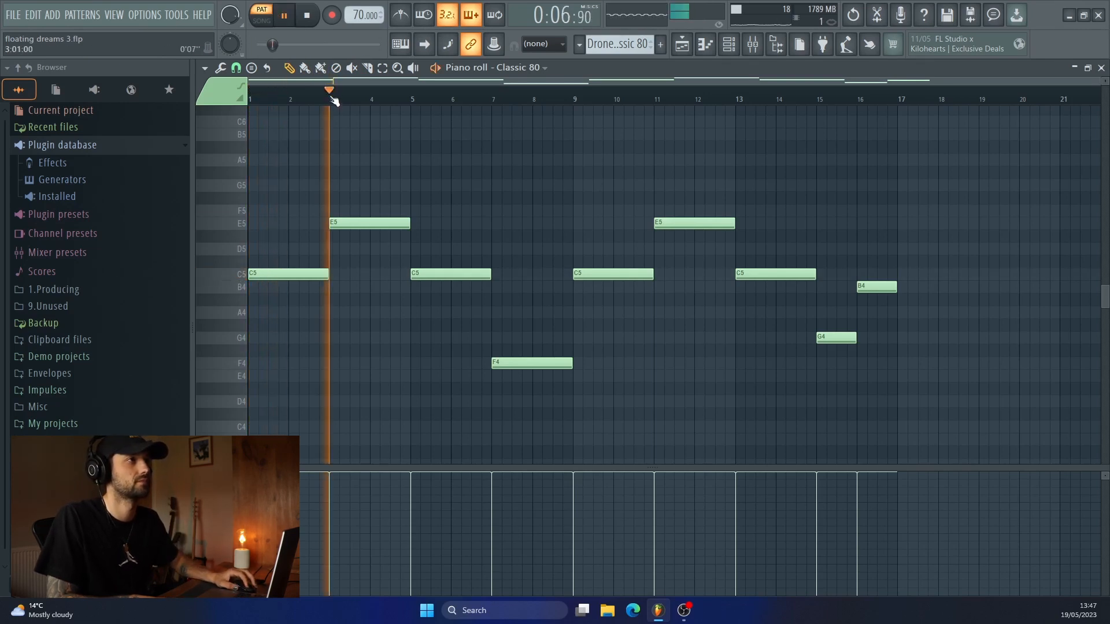
click(407, 100)
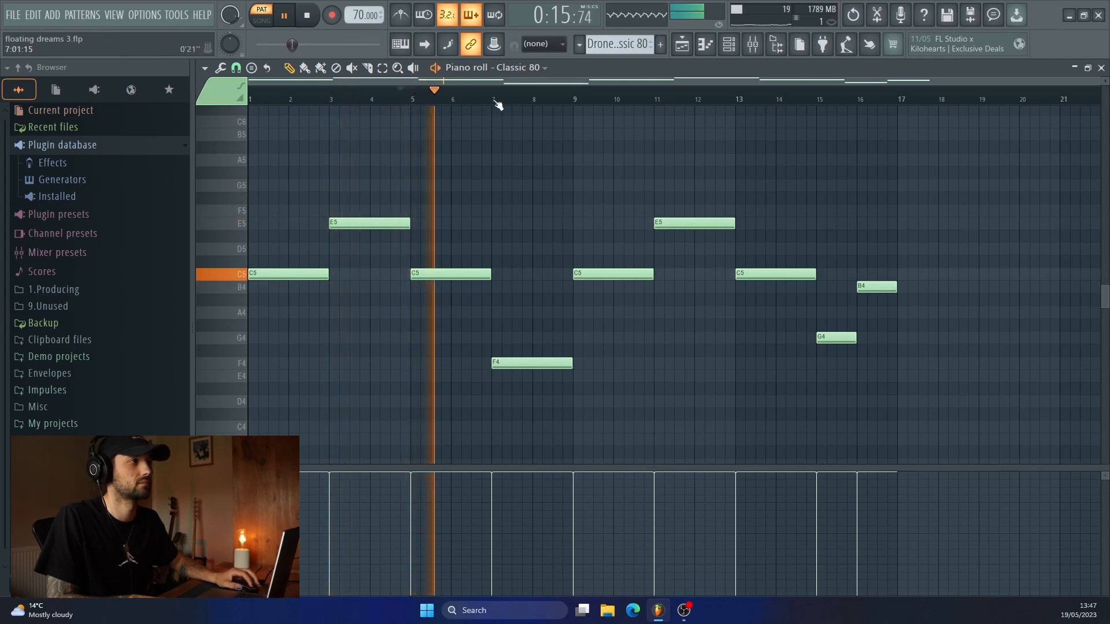
click(496, 102)
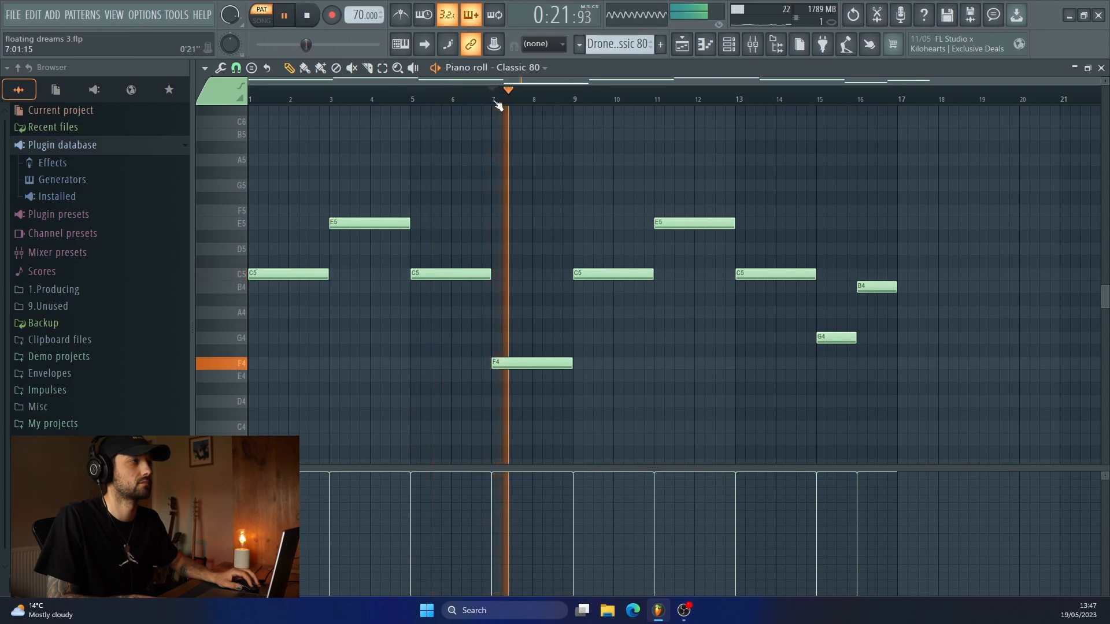
key(space)
click(678, 49)
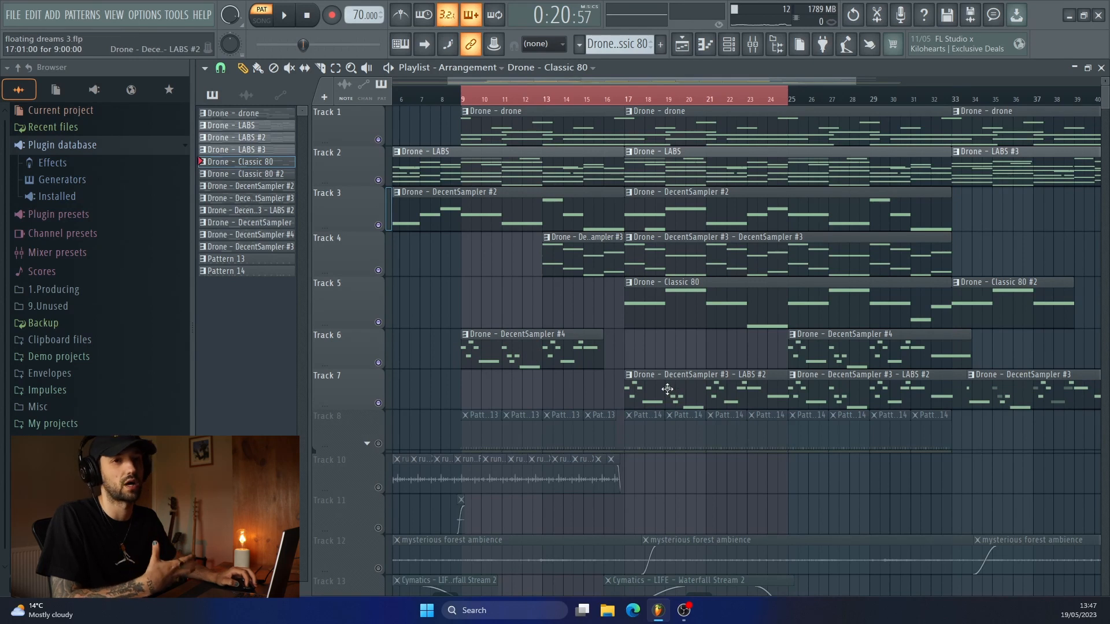
Play the arrangement in song mode from bar 16 to hear the Classic 80 part with Tracks 1 to 7.
click(608, 101)
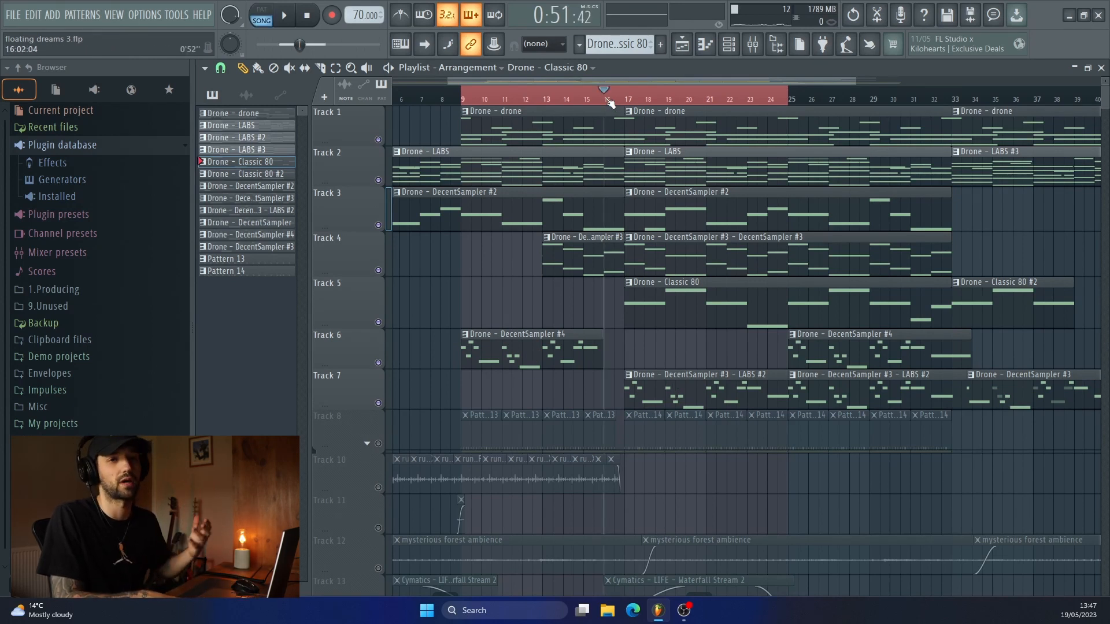
key(space)
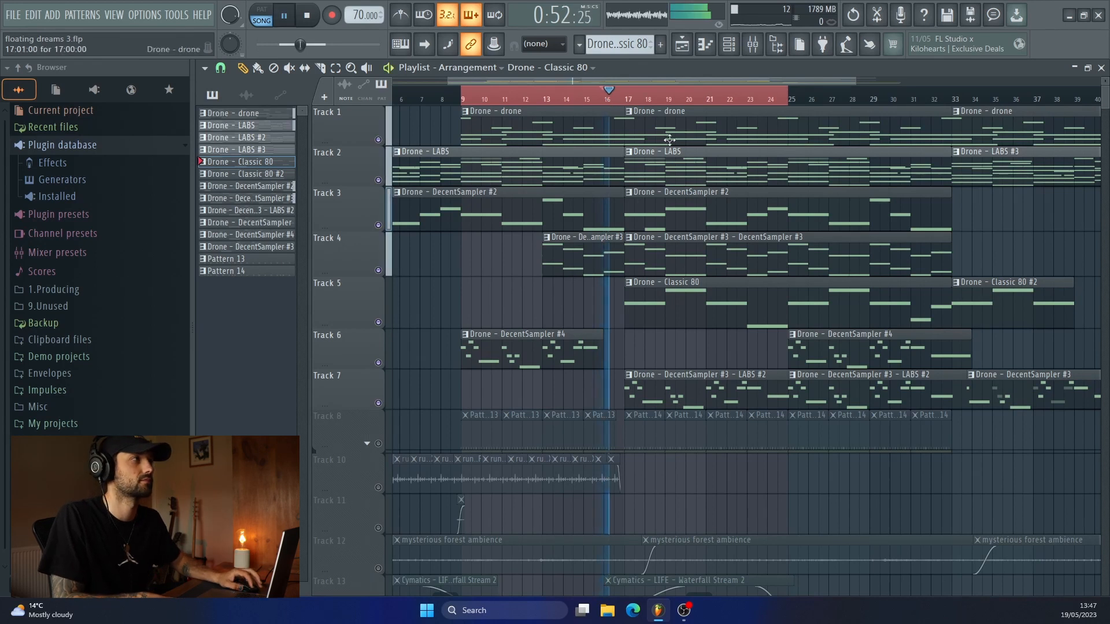
scroll(691, 185, right, 3)
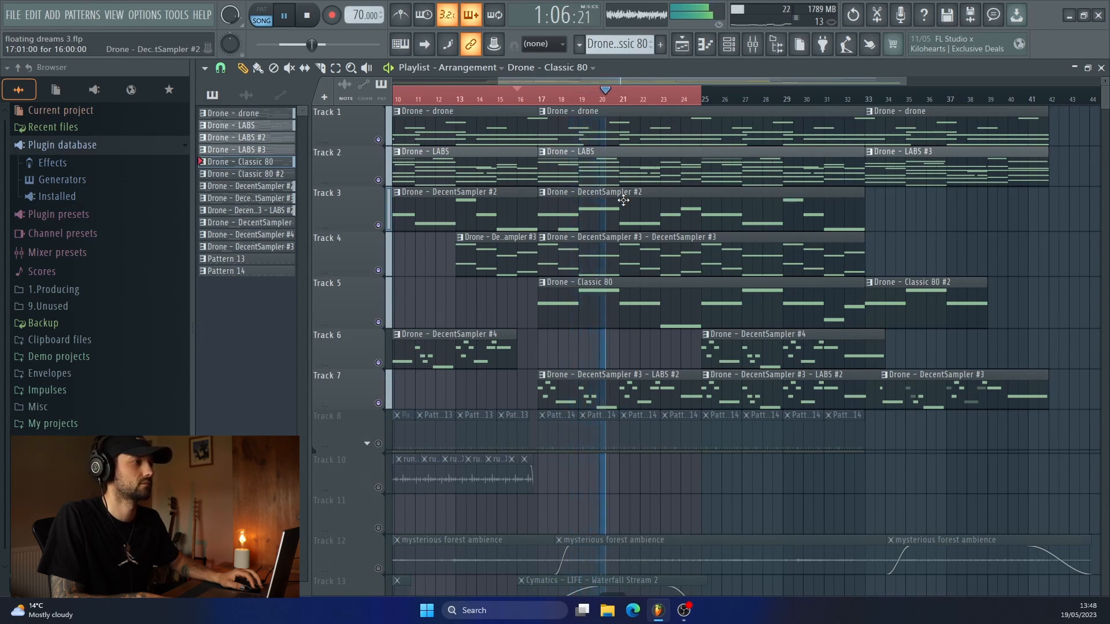
key(space)
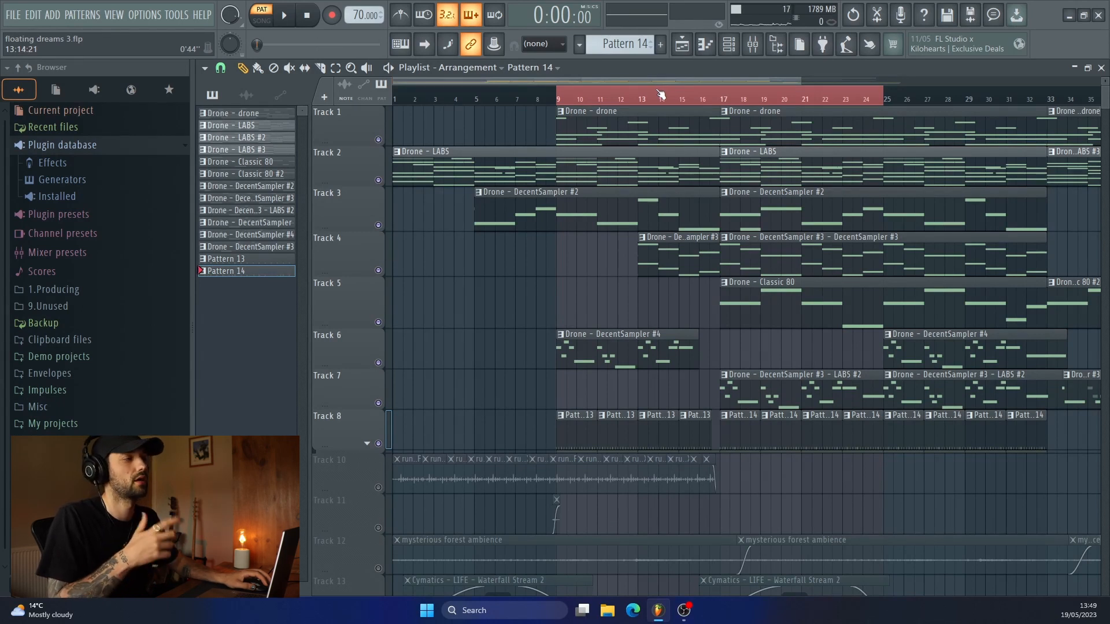
Review and play Pattern 14's drum steps in the channel rack, and return to the playlist.
click(729, 46)
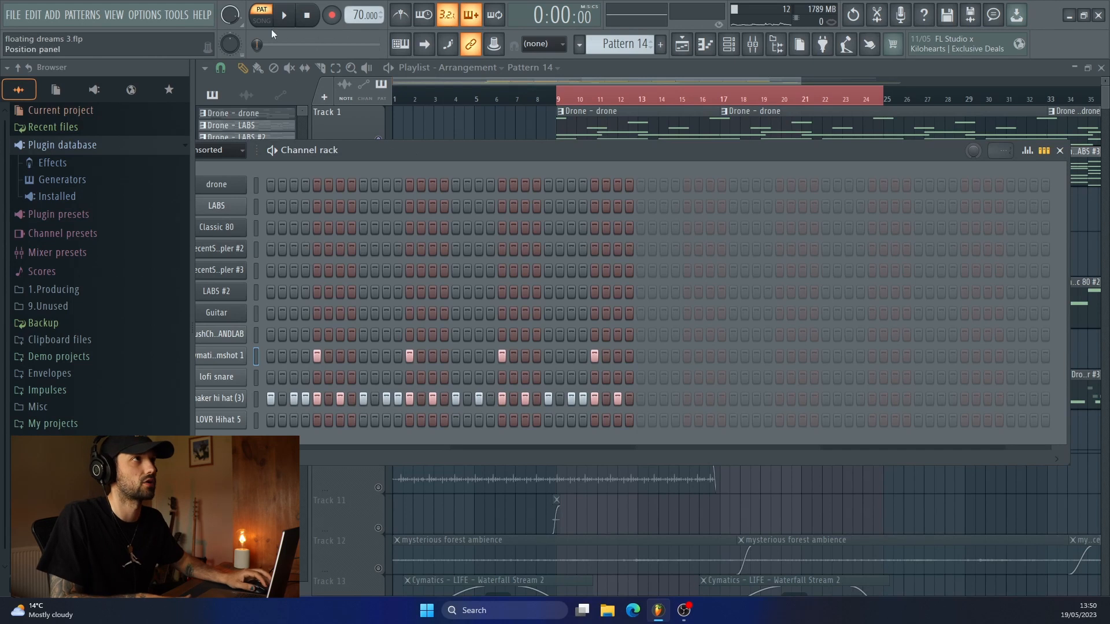
key(space)
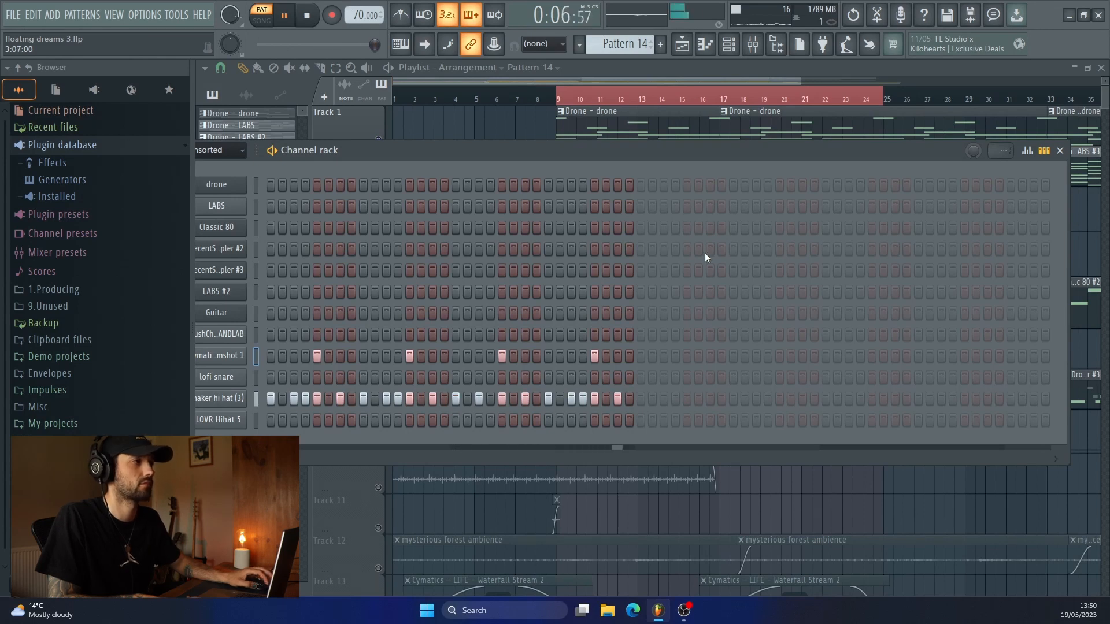
key(space)
key(F6)
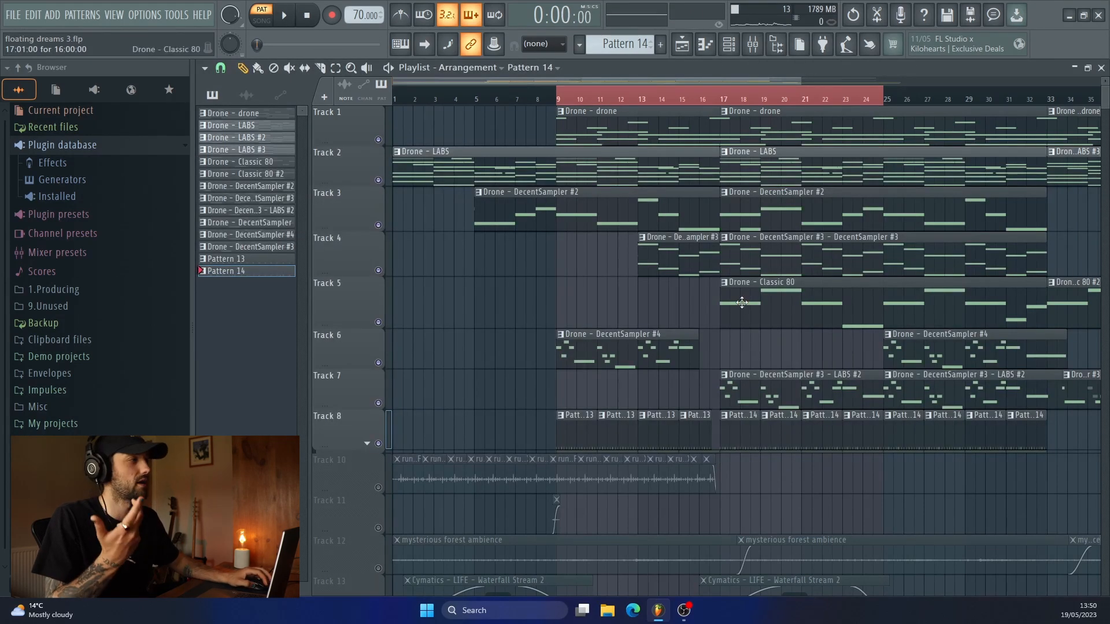
Play the arrangement in song mode from bar 16 to hear Pattern 14's drums together with Tracks 1 to 7.
click(721, 98)
key(space)
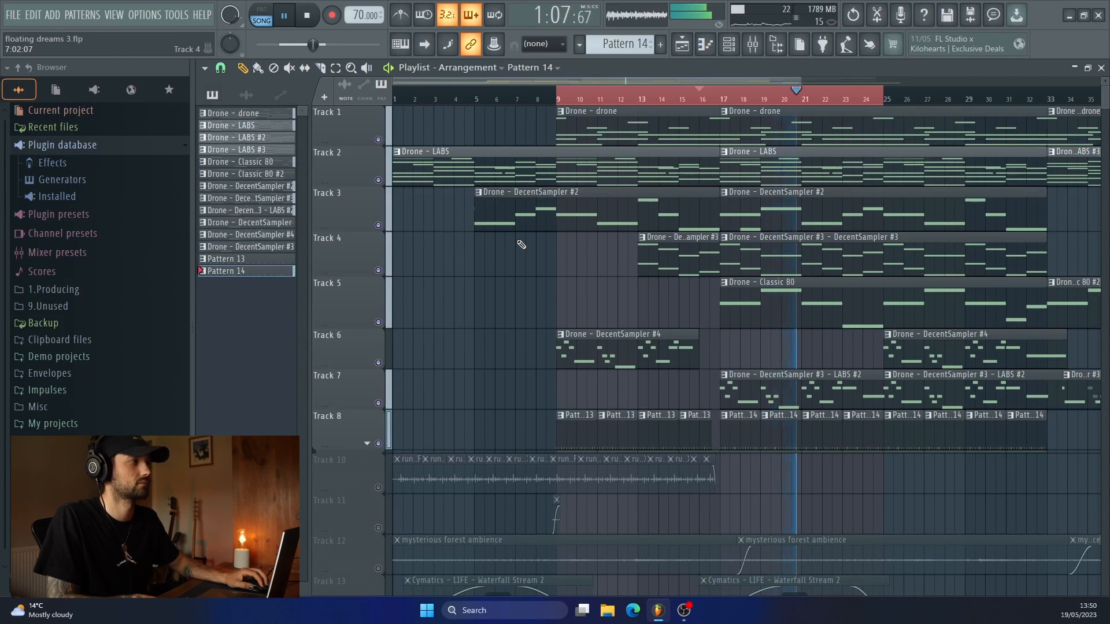
key(space)
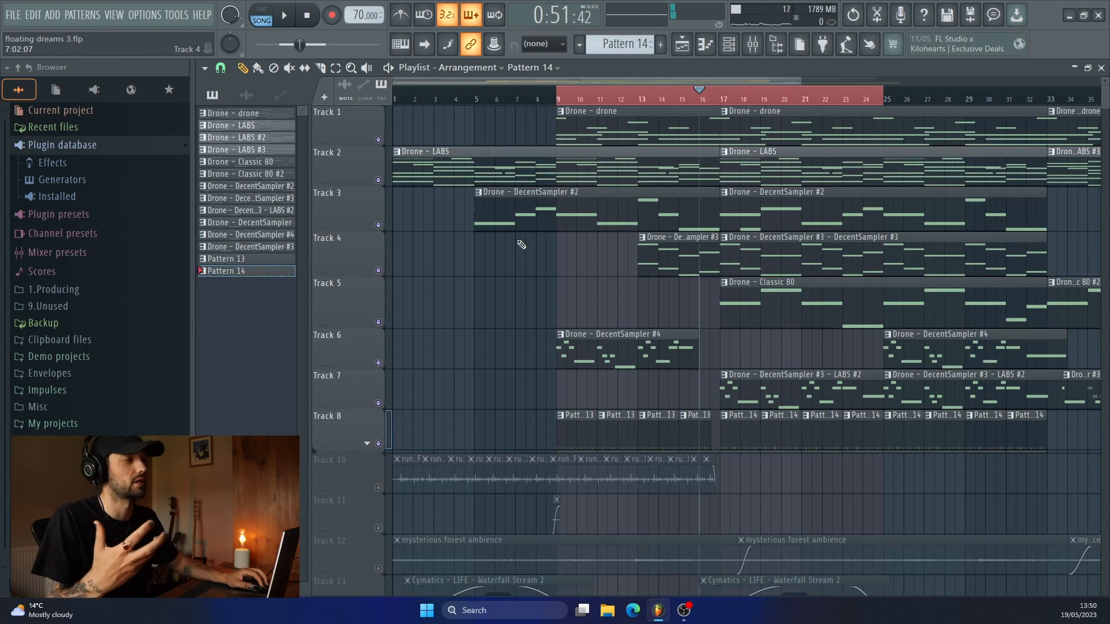
Solo Track 10 with the running FX clips and play it from bar 9.
scroll(381, 249, down, 4)
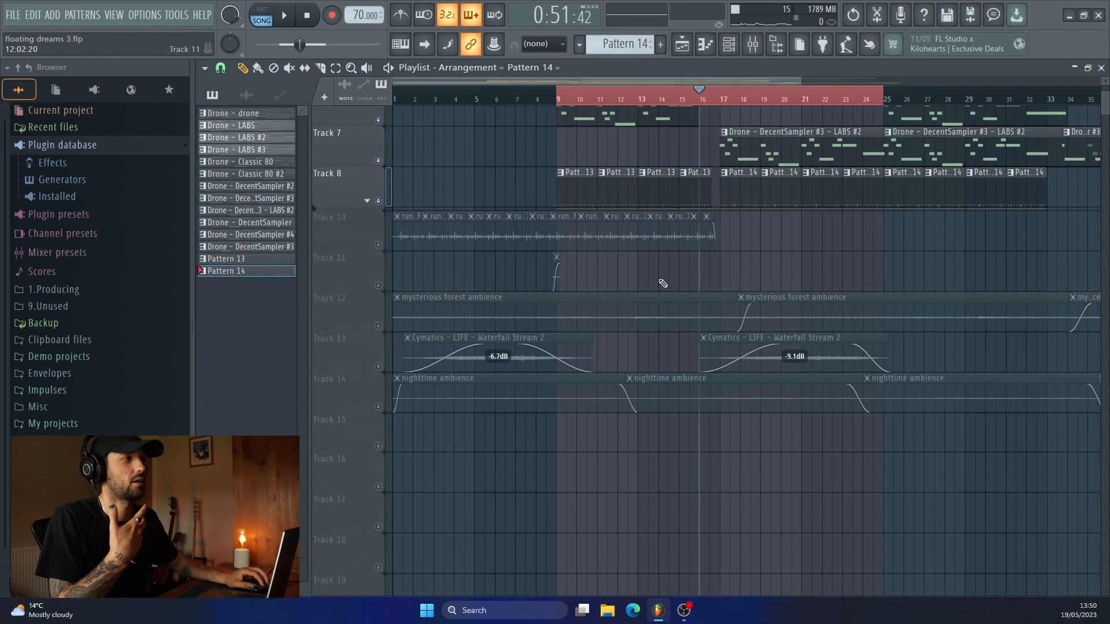
click(380, 249)
right_click(379, 244)
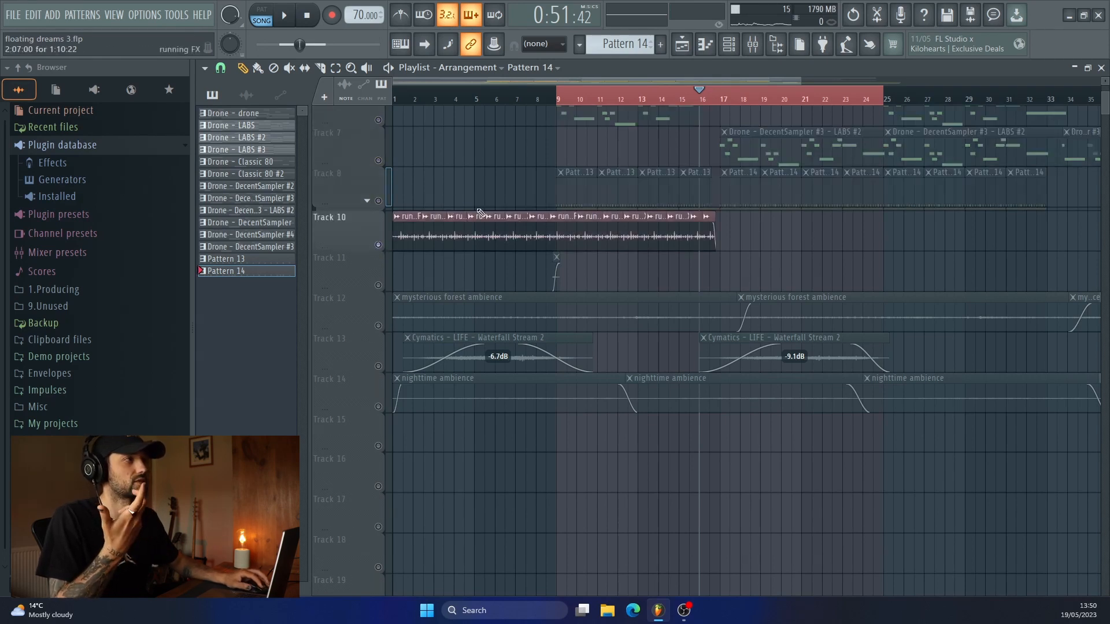
click(558, 99)
key(space)
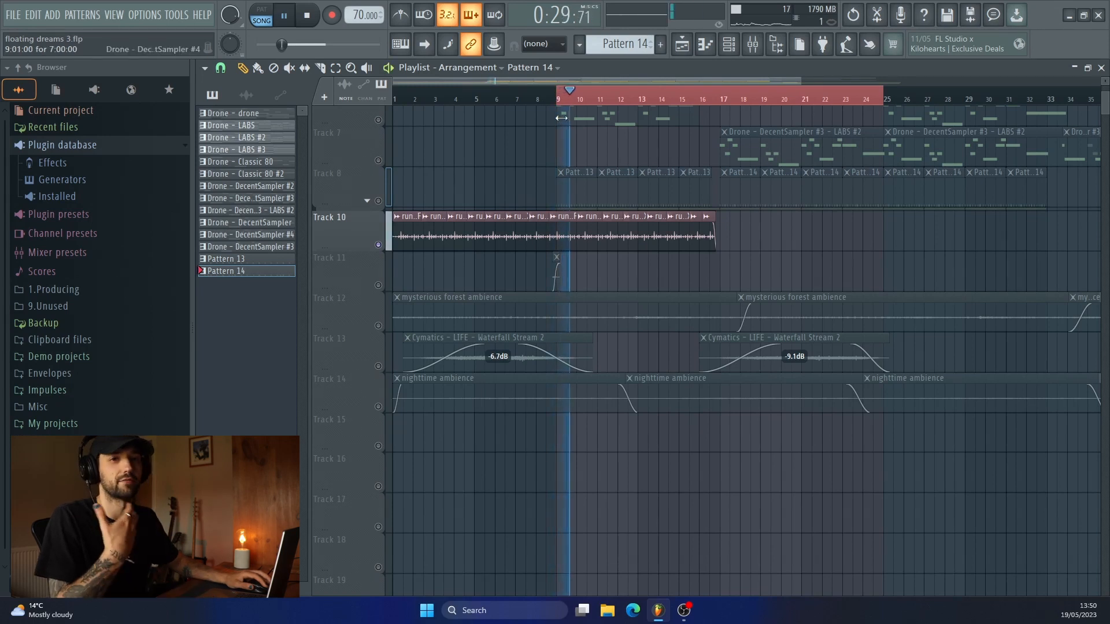
Unmute Track 11 and play its short transition clip with Track 10 from just before bar 9.
click(379, 286)
key(space)
click(548, 100)
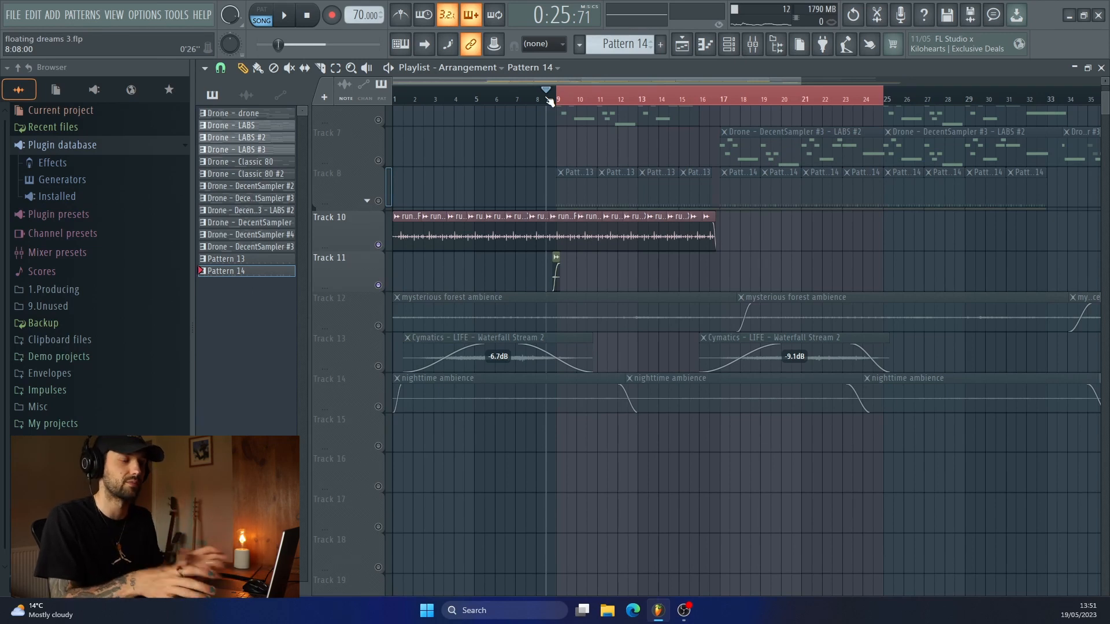
key(space)
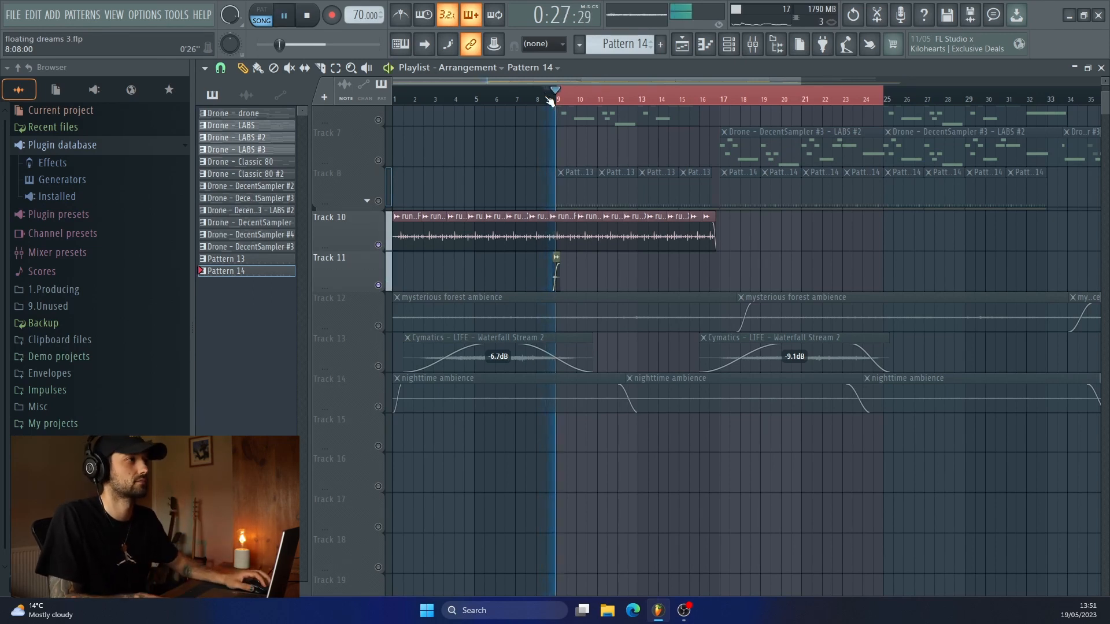
Unmute the mysterious forest ambience, nighttime ambience and Waterfall Stream 2 tracks (12, 14 and 13) during playback.
click(379, 326)
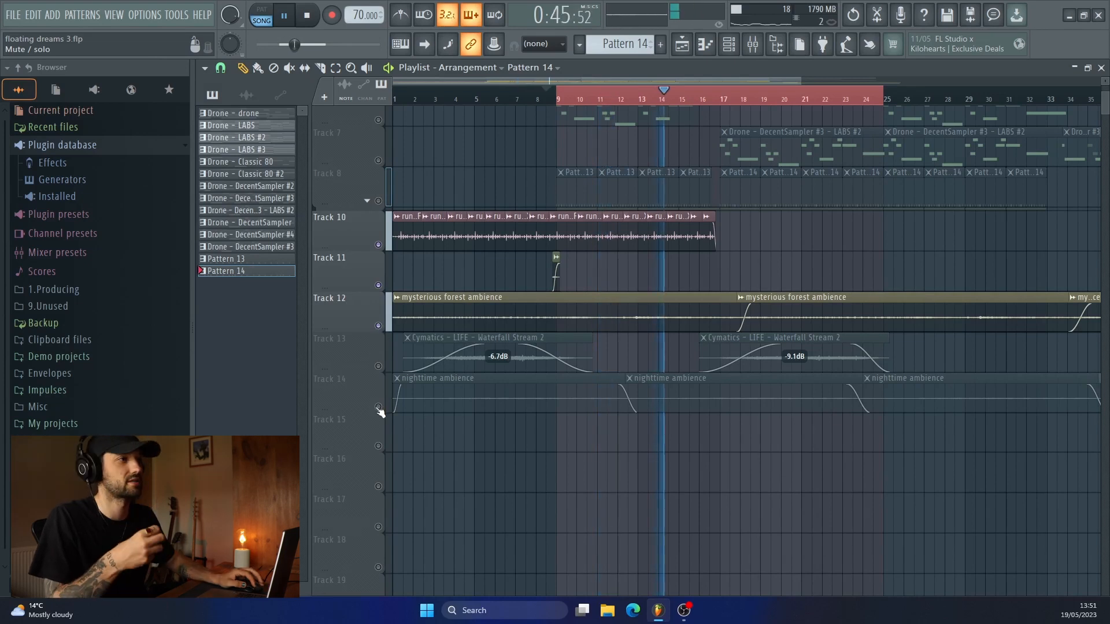
click(378, 407)
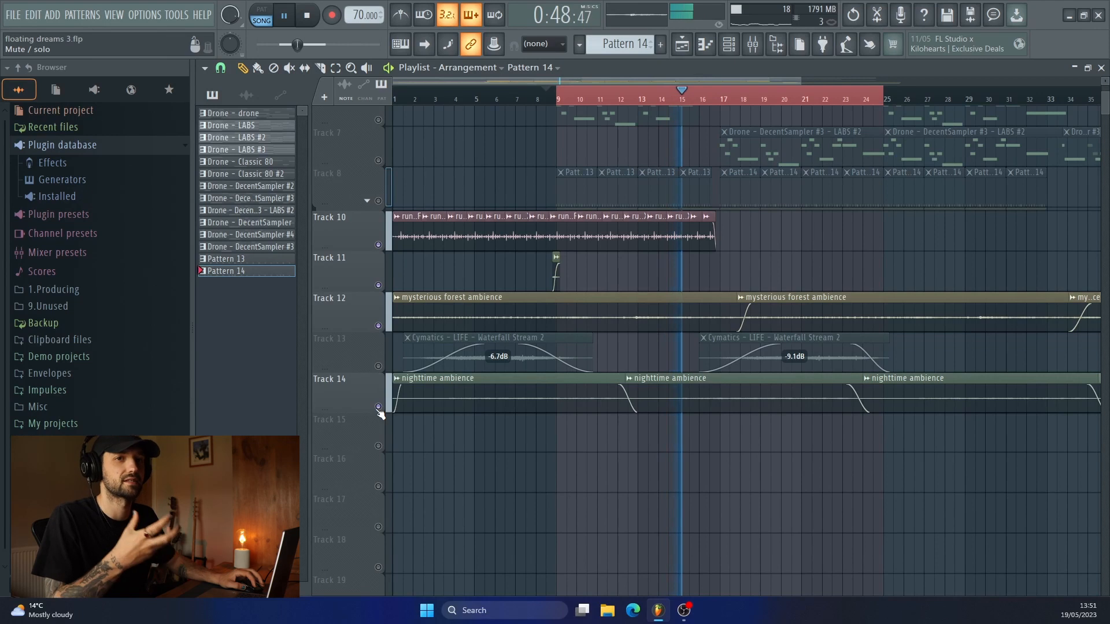
click(379, 366)
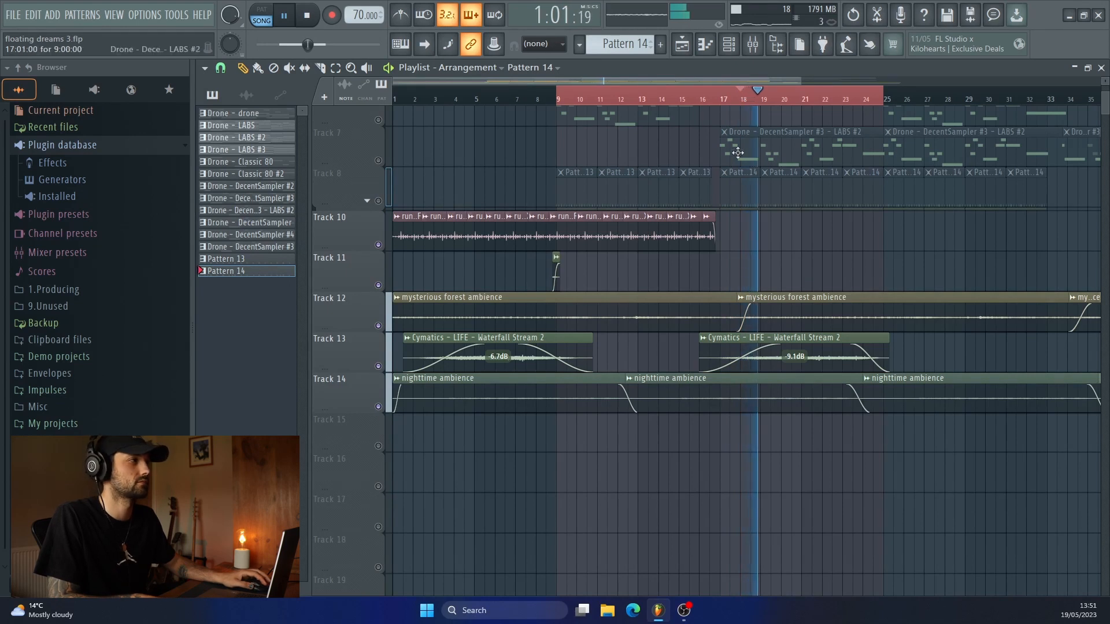
Play the full arrangement with all instrument, drum and ambience tracks audible, and look over the layers along the timeline.
key(space)
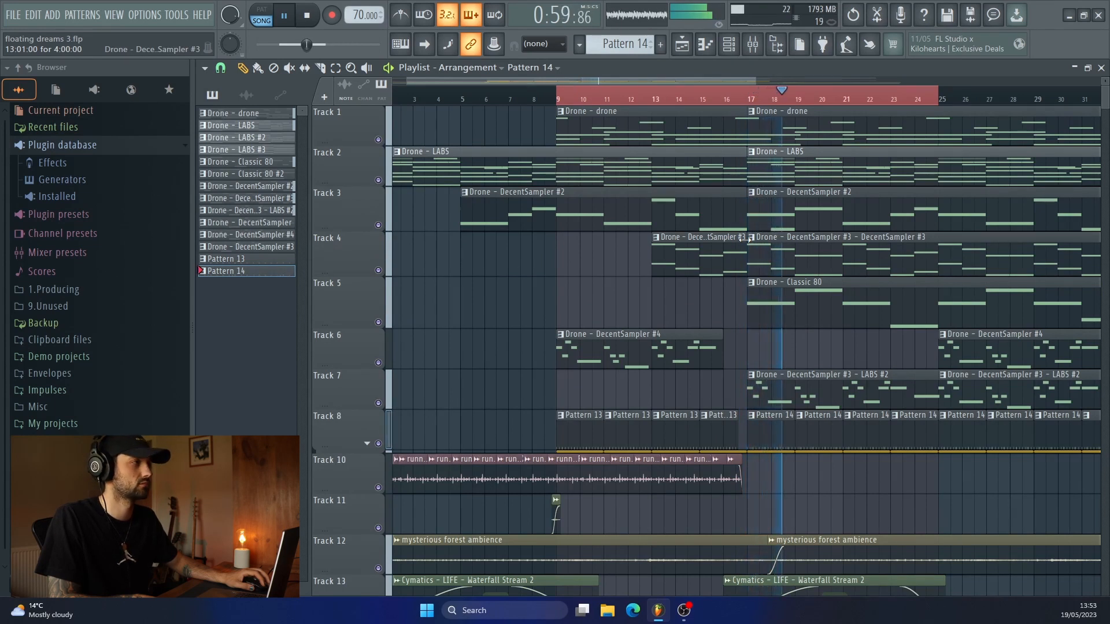
scroll(900, 302, right, 3)
scroll(893, 300, left, 1)
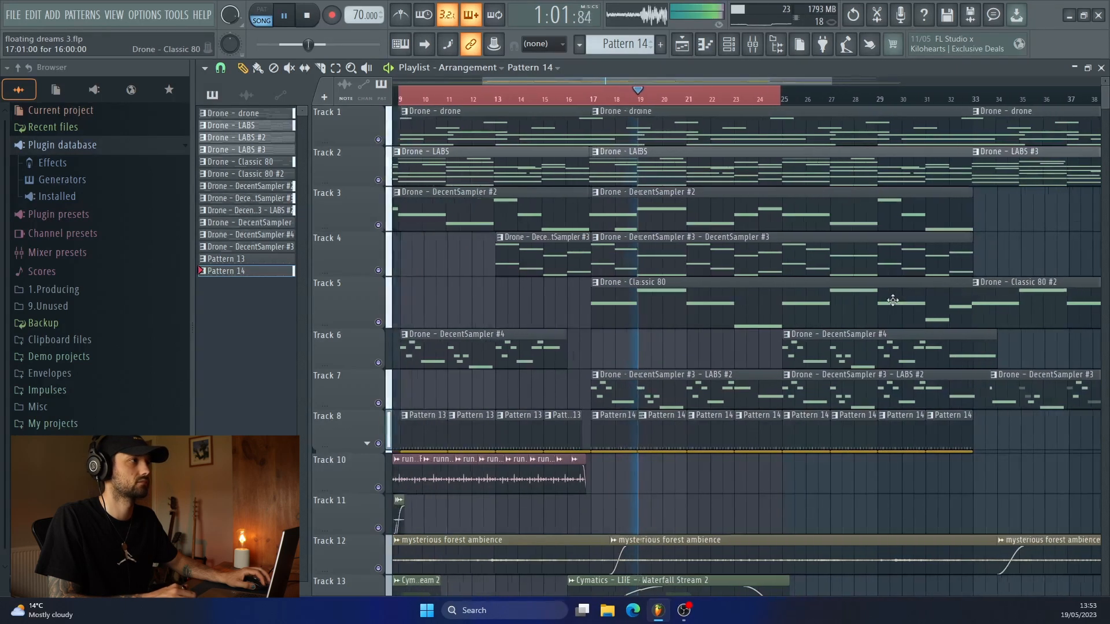